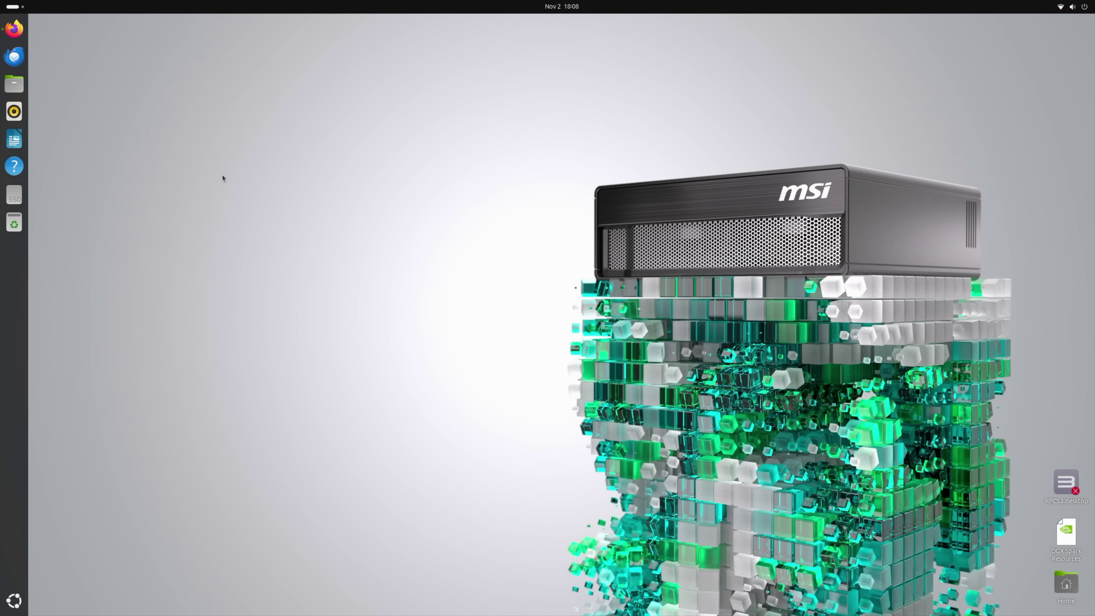
- Browse both pages of the installed applications overview and return to the desktop
left_click(14, 601)
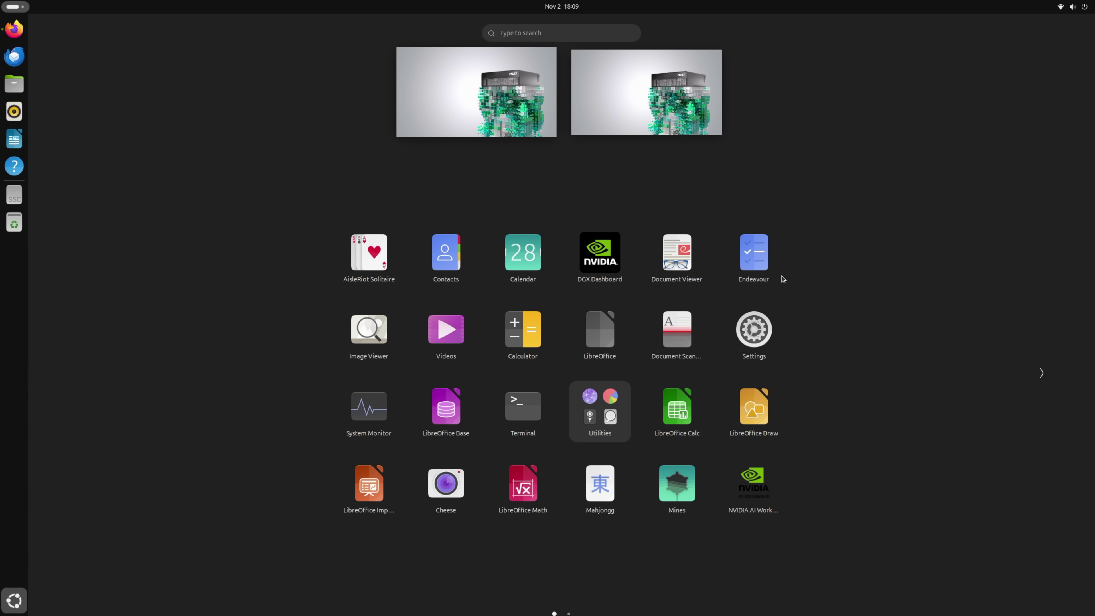
scroll(844, 325, "down", 1)
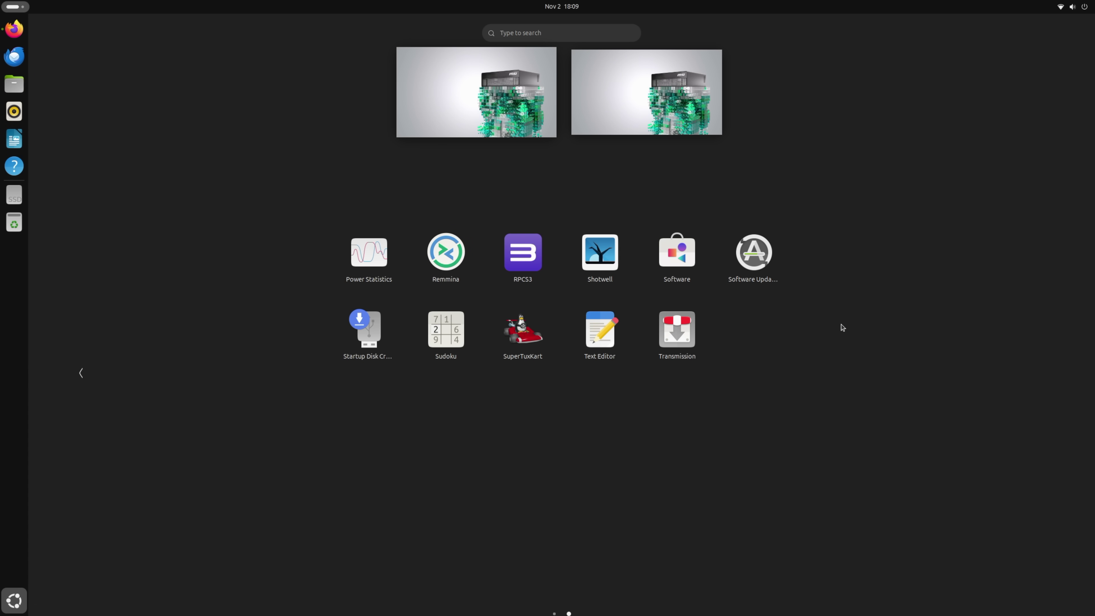
scroll(844, 310, "up", 1)
left_click(296, 262)
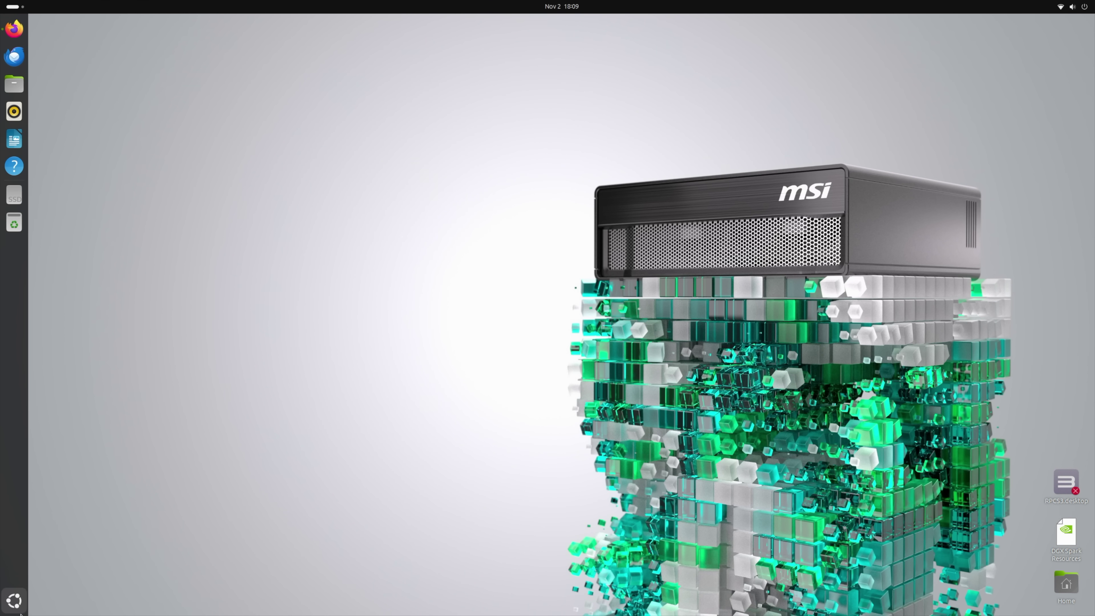
- Open the Software store, enlarge its window to look over the featured apps and categories, and close it
left_click(13, 600)
scroll(855, 357, "down", 1)
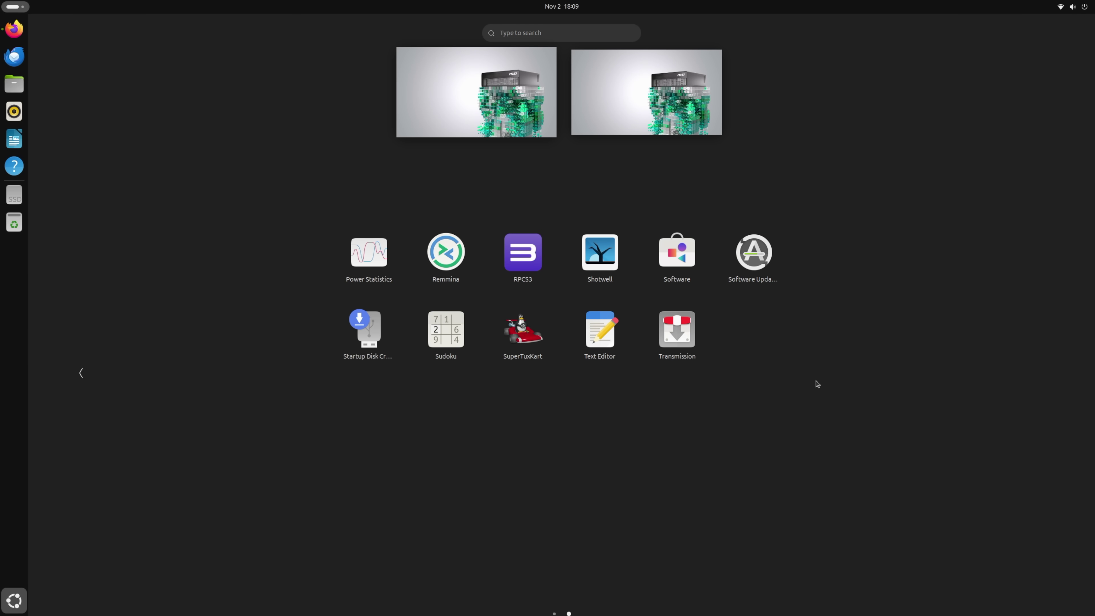
left_click(677, 252)
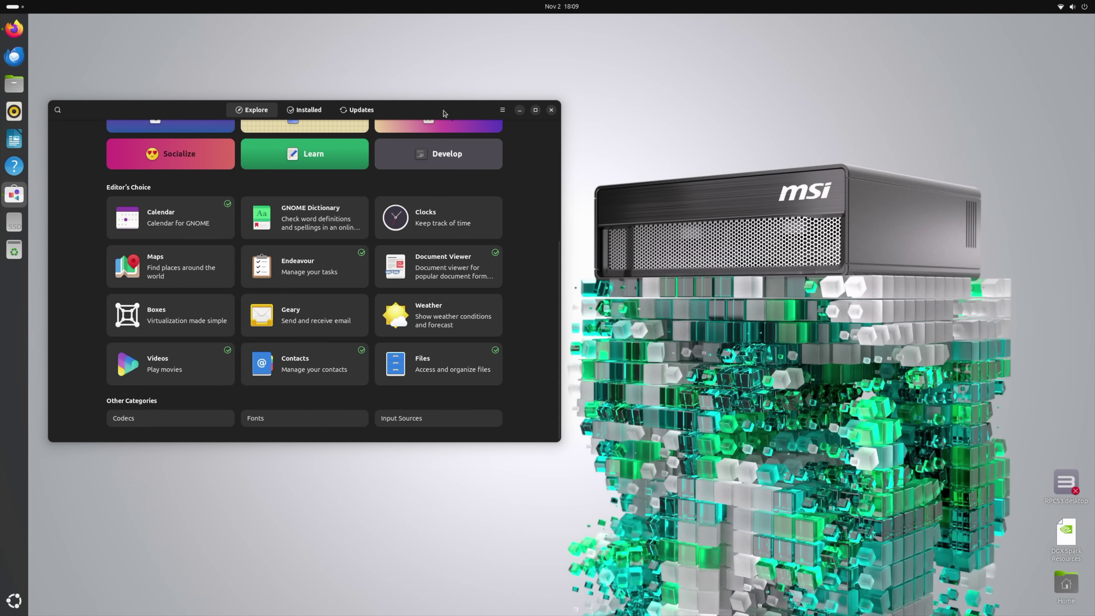
left_click_drag(444, 111, 566, 62)
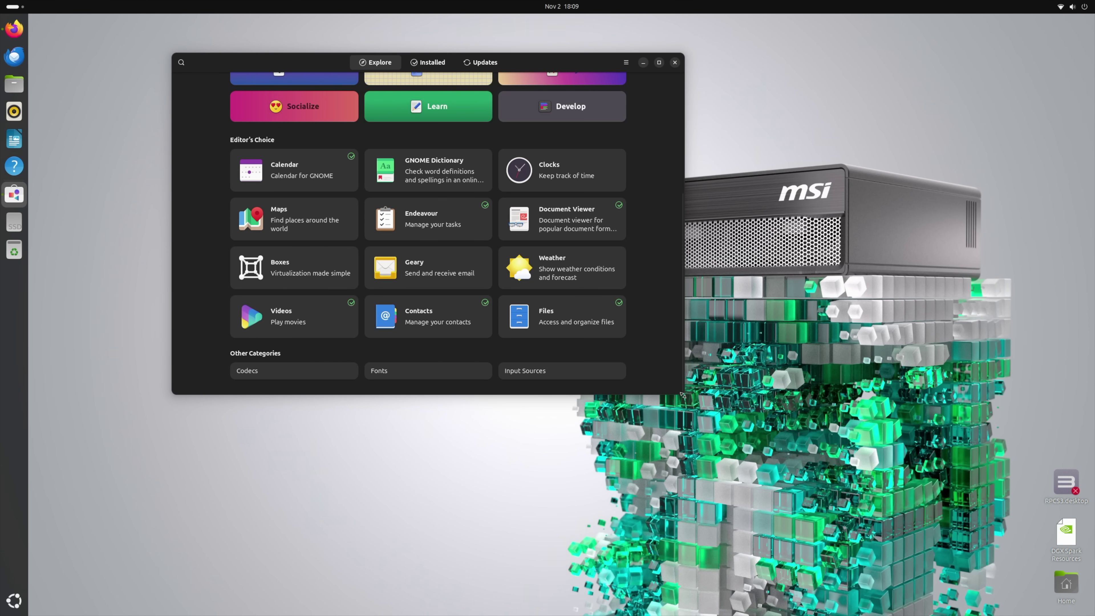
left_click_drag(684, 393, 888, 572)
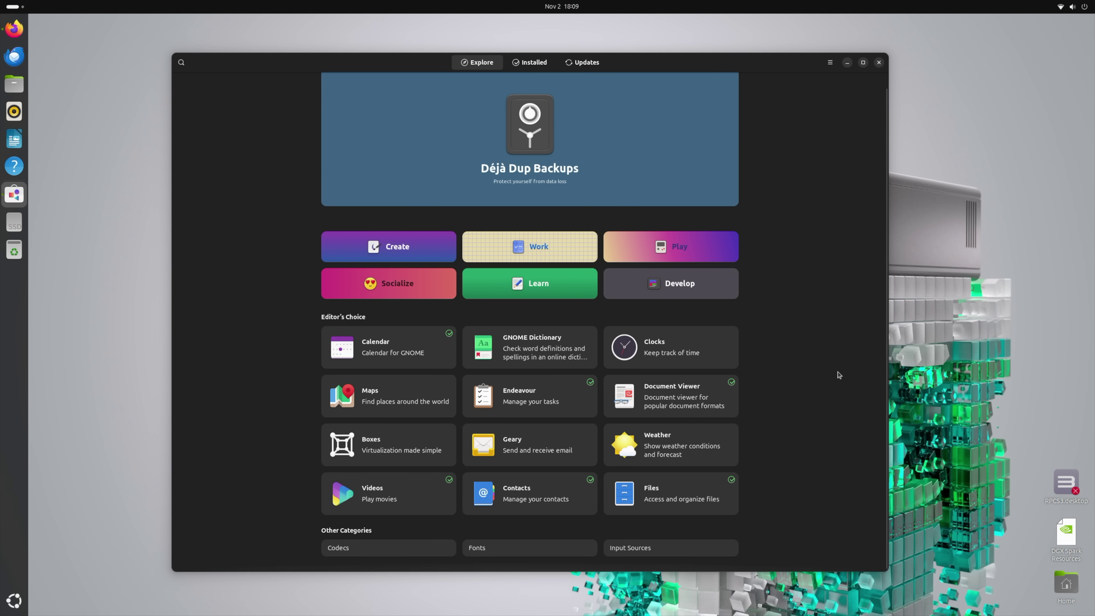
scroll(779, 406, "up", 1)
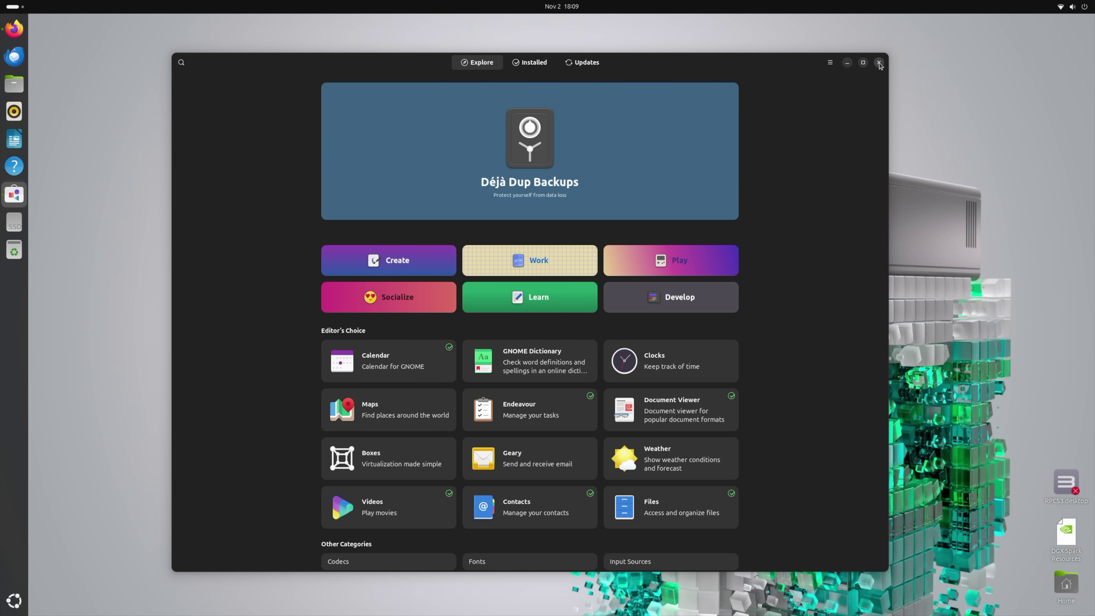
left_click(879, 62)
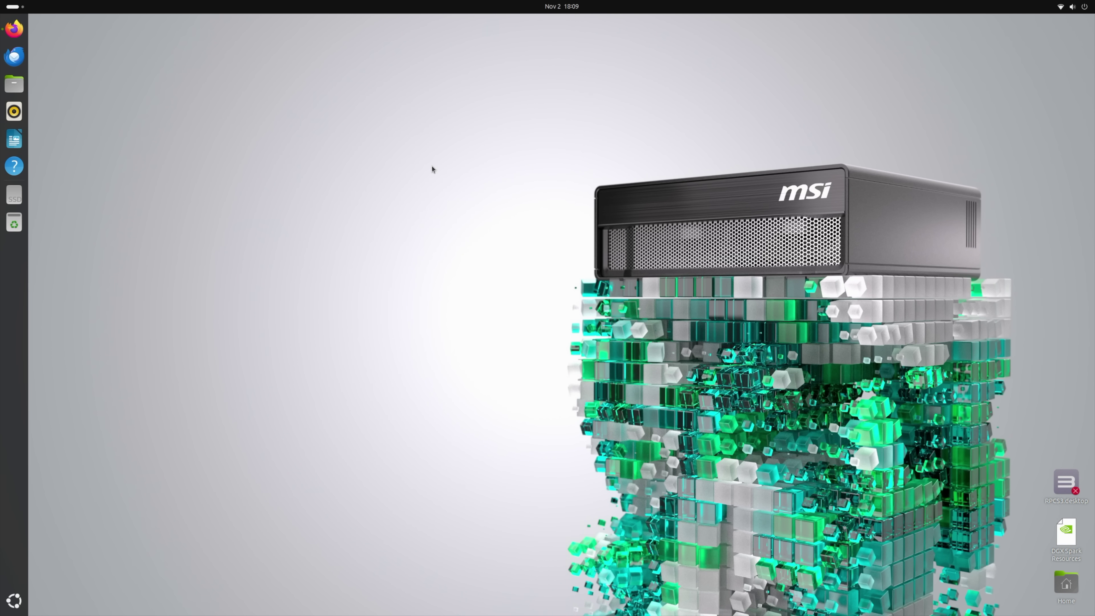
- Open DGX Spark Resources from the desktop in a maximized browser window and review the VS Code playbook's overview
double_click(1067, 535)
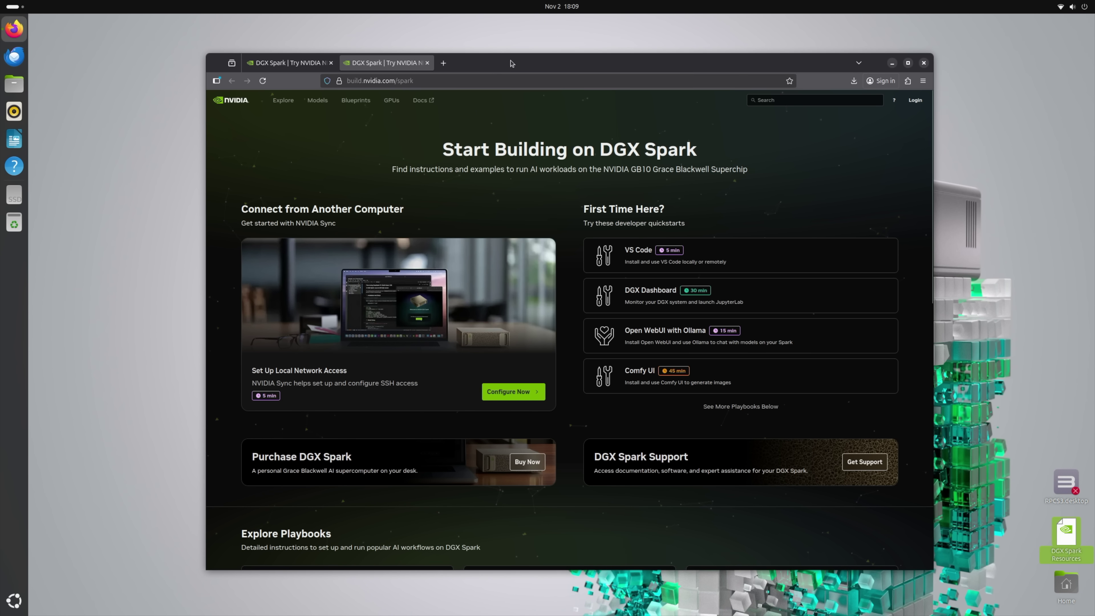
double_click(511, 63)
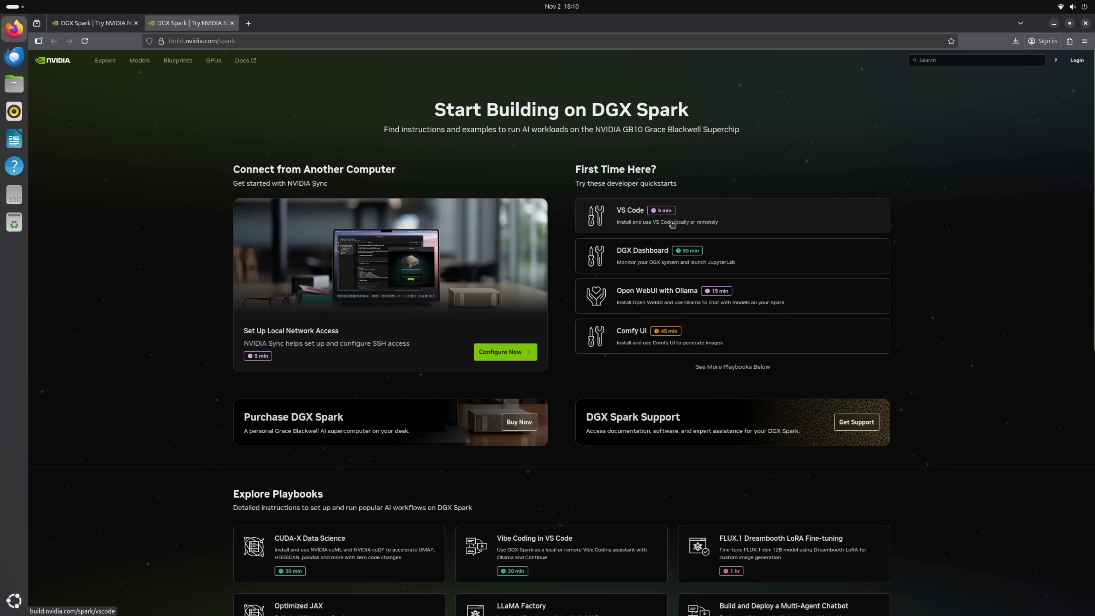
left_click(750, 222)
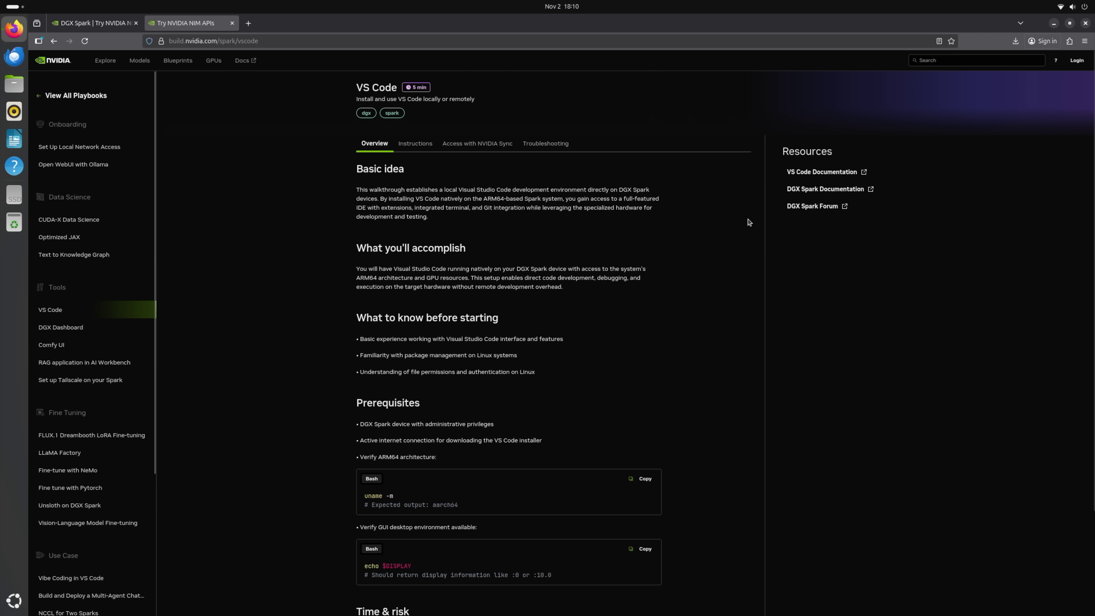
scroll(679, 353, "down", 3)
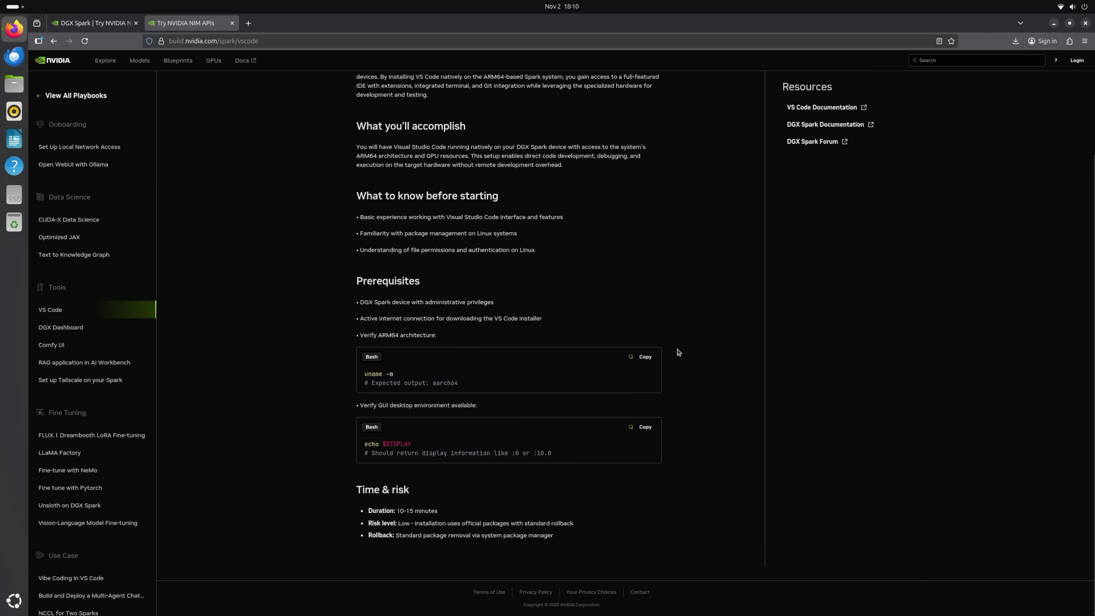
scroll(679, 352, "up", 3)
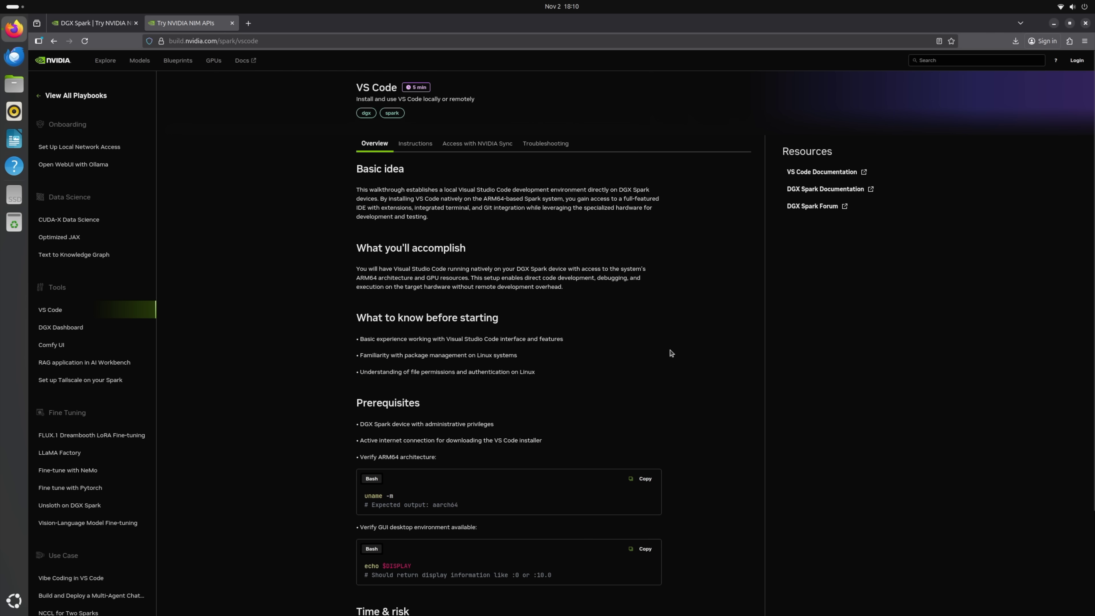
- Look through the VS Code playbook's installation instructions from the system requirements to uninstalling
left_click(425, 148)
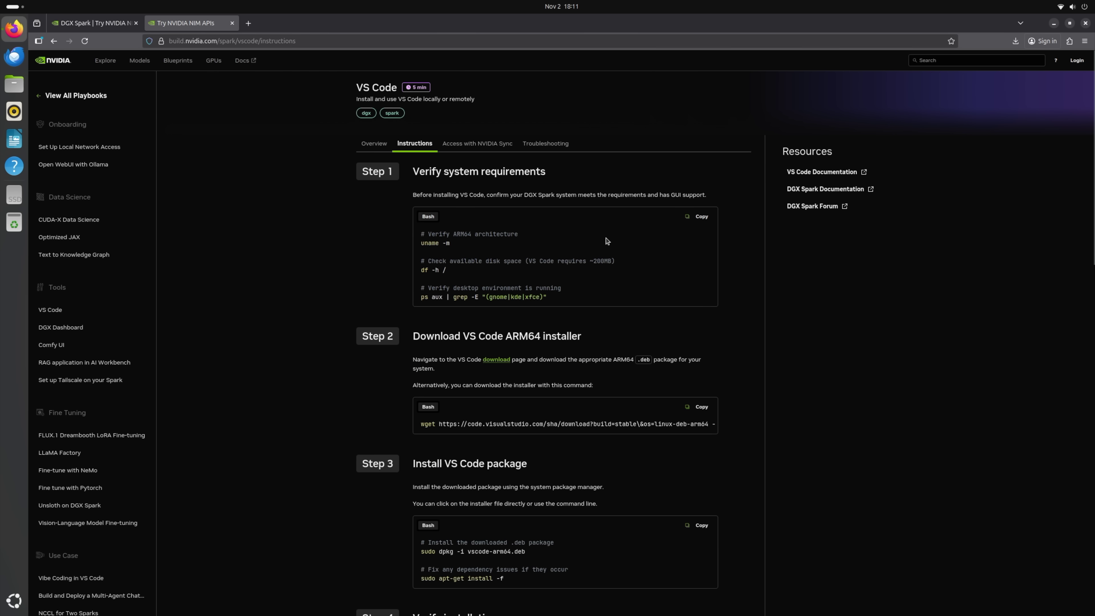
scroll(627, 396, "down", 20)
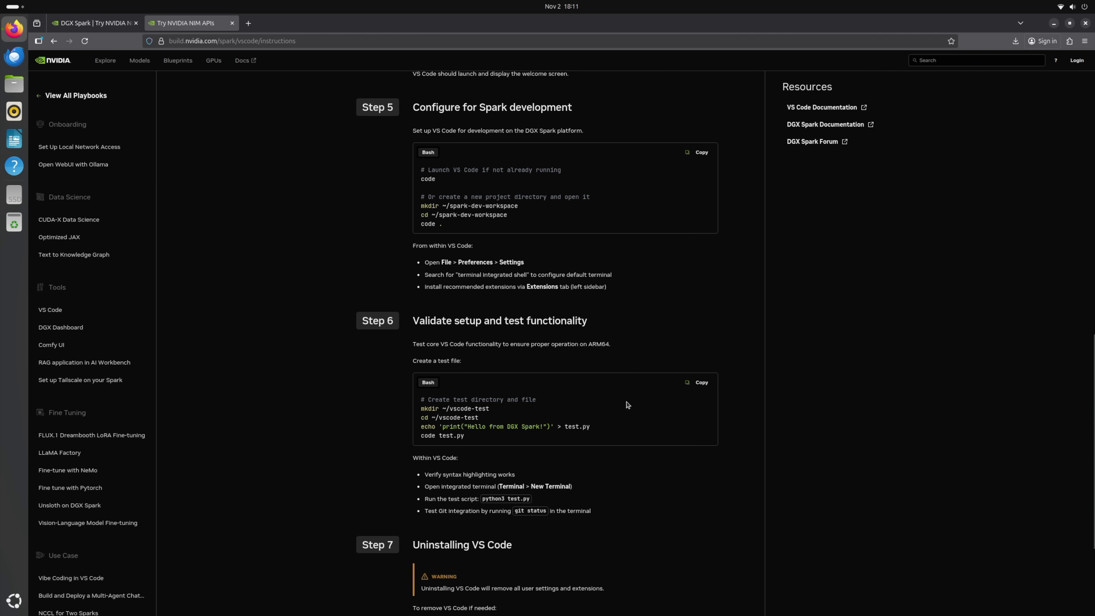
scroll(604, 404, "up", 20)
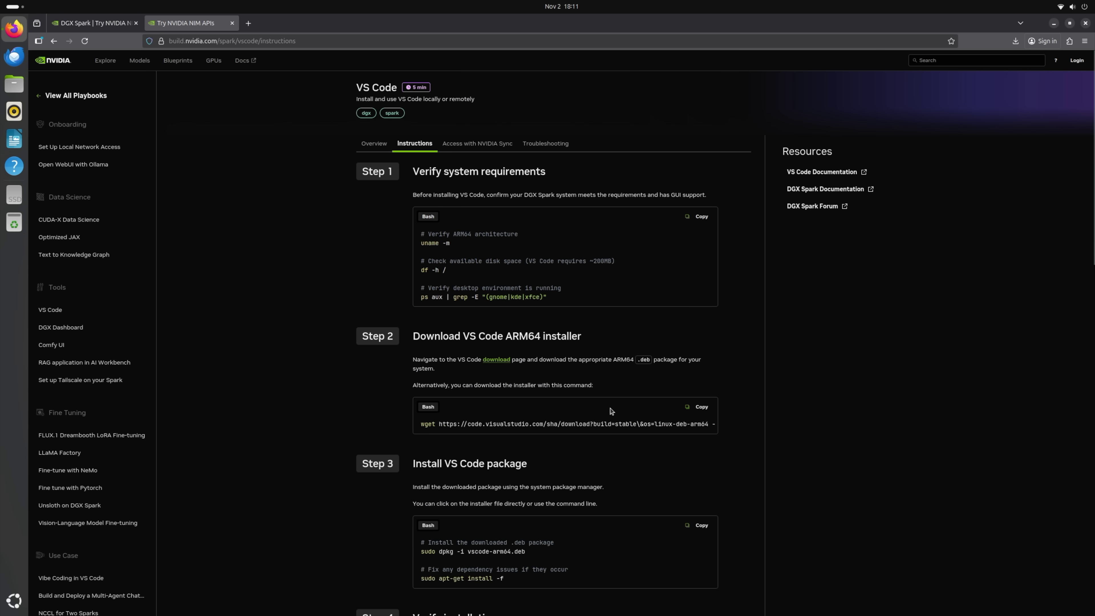
- Return to the DGX Spark start page and look through the available playbooks
left_click(54, 40)
left_click(52, 43)
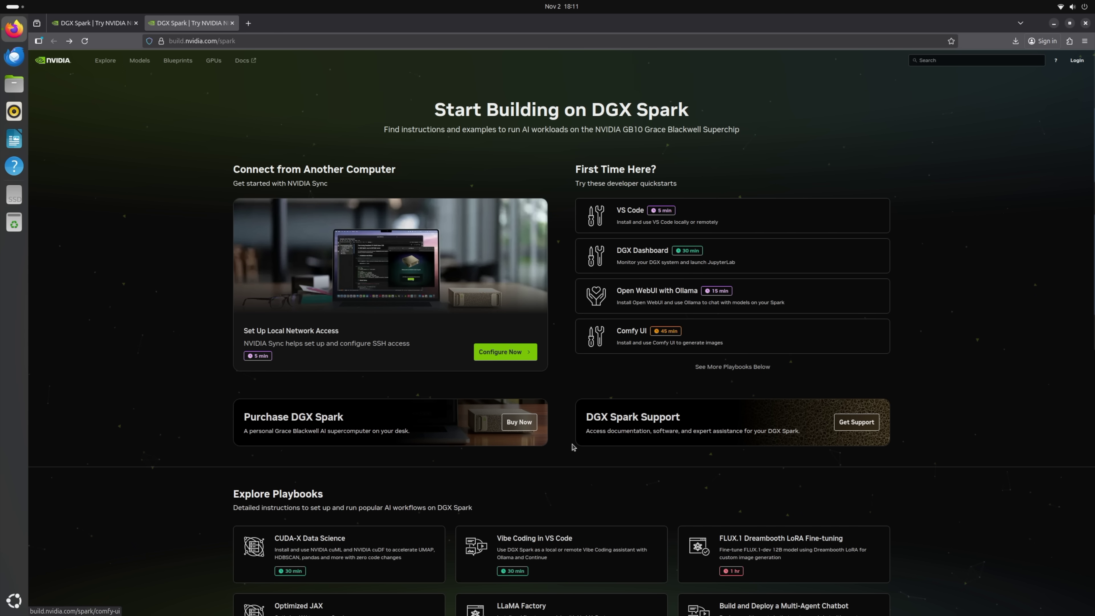
scroll(640, 342, "down", 10)
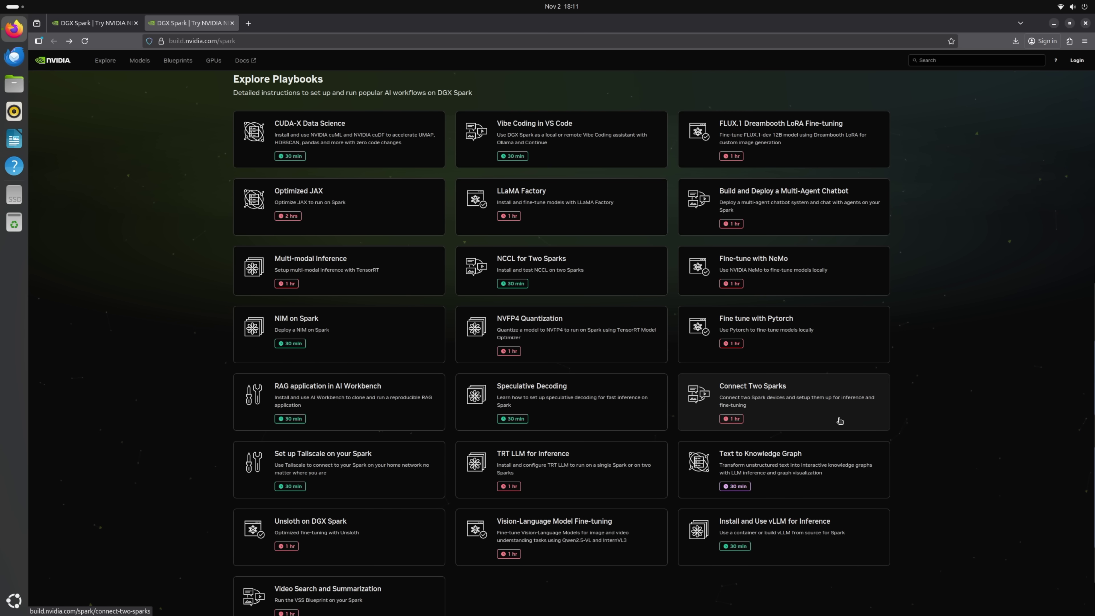
scroll(787, 406, "up", 10)
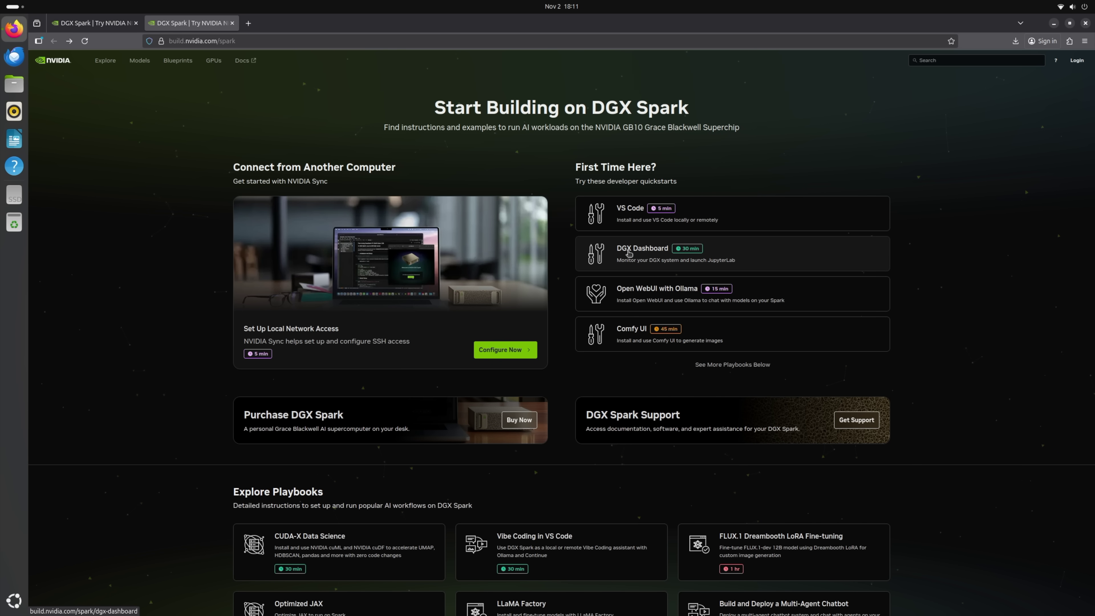
- Open the DGX Dashboard at localhost:11000 and resize its browser window to a smaller one beside the desktop wallpaper's MSI box
left_click(629, 253)
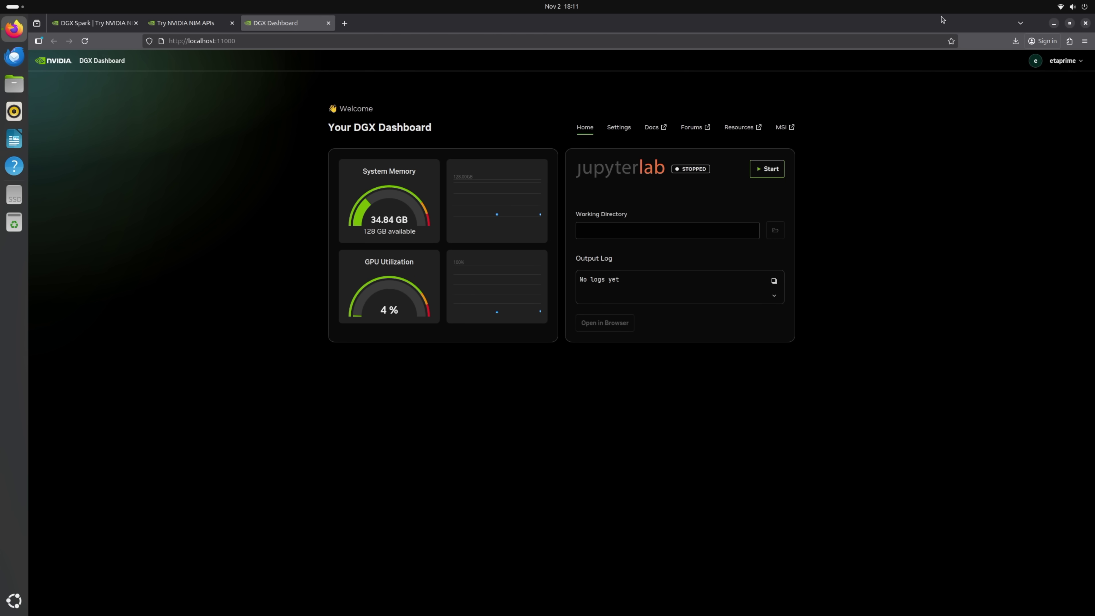
double_click(1000, 22)
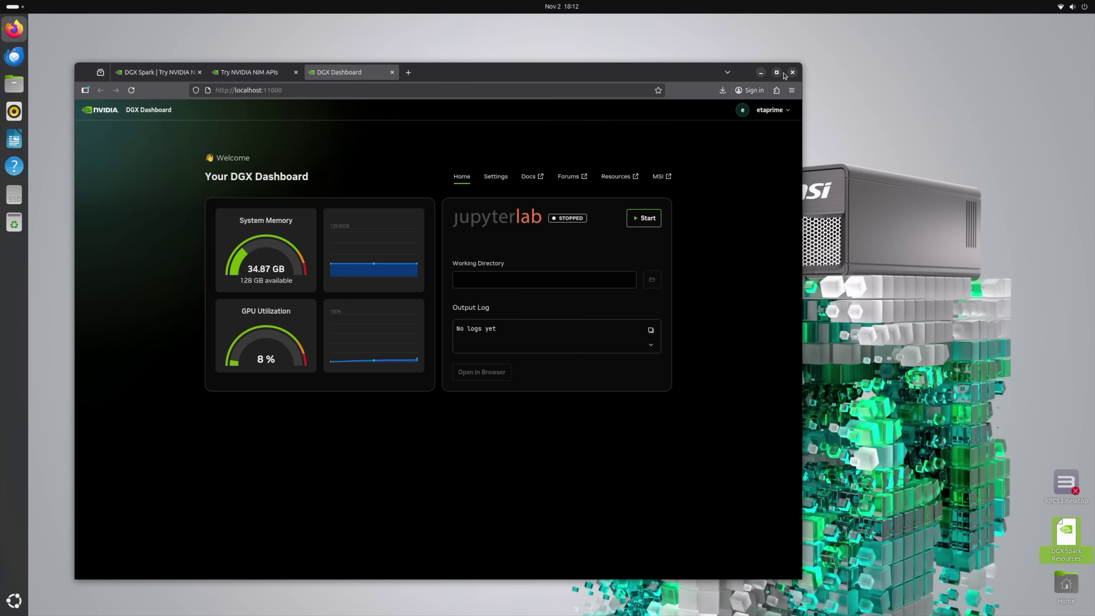
left_click_drag(799, 61, 557, 249)
left_click_drag(431, 258, 427, 77)
scroll(335, 137, "down", 1)
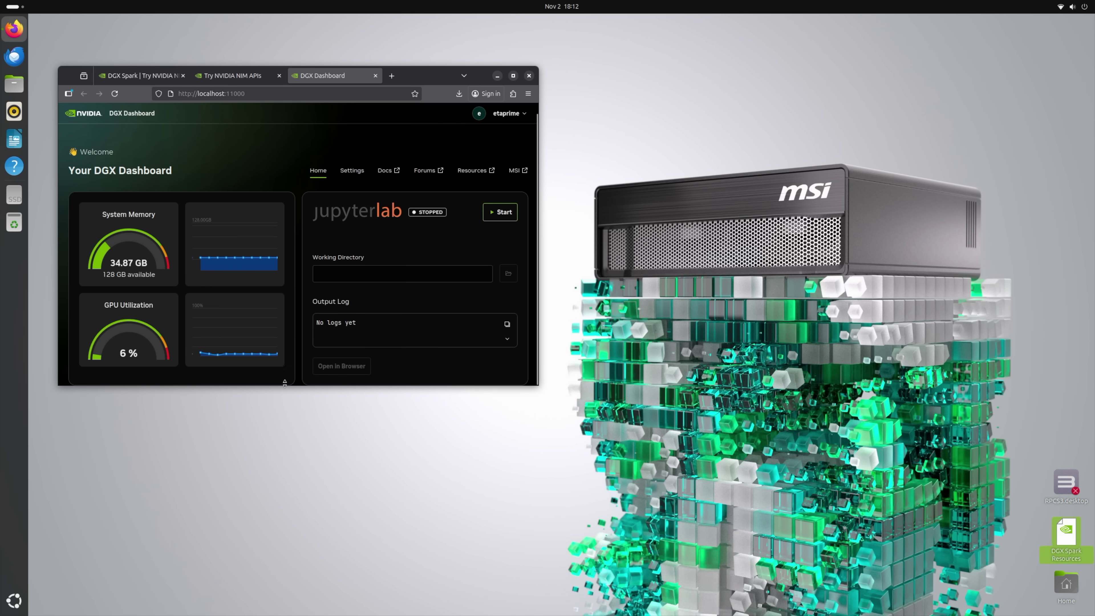
left_click_drag(296, 386, 294, 497)
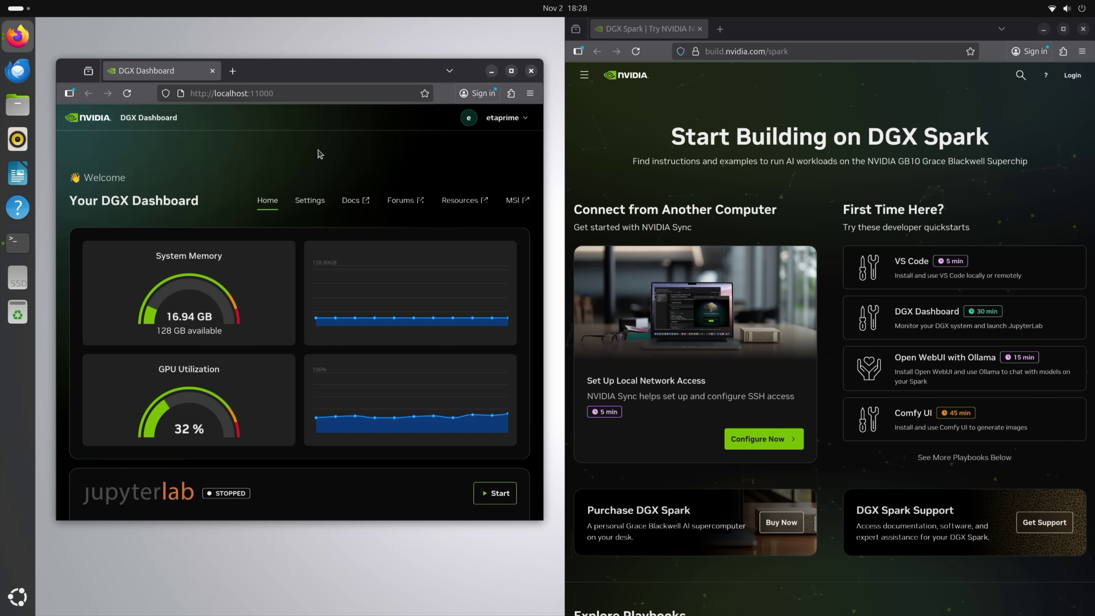
- Start the open-webui Docker container from a new terminal and minimize the terminal
key("ctrl+alt+t")
type("docker stop open-webui")
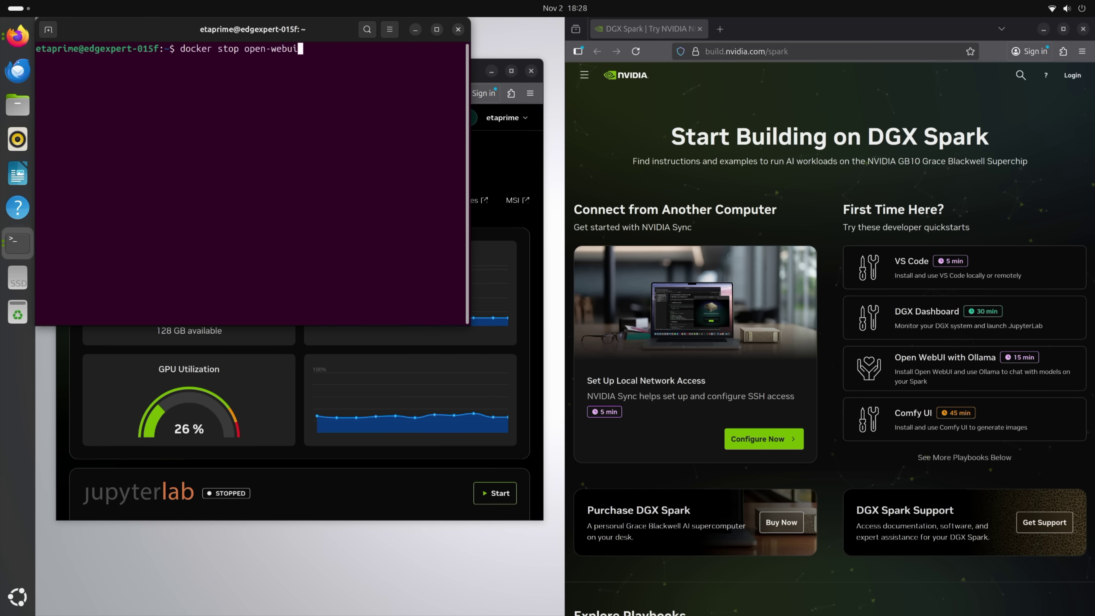
key("Up")
key("Return")
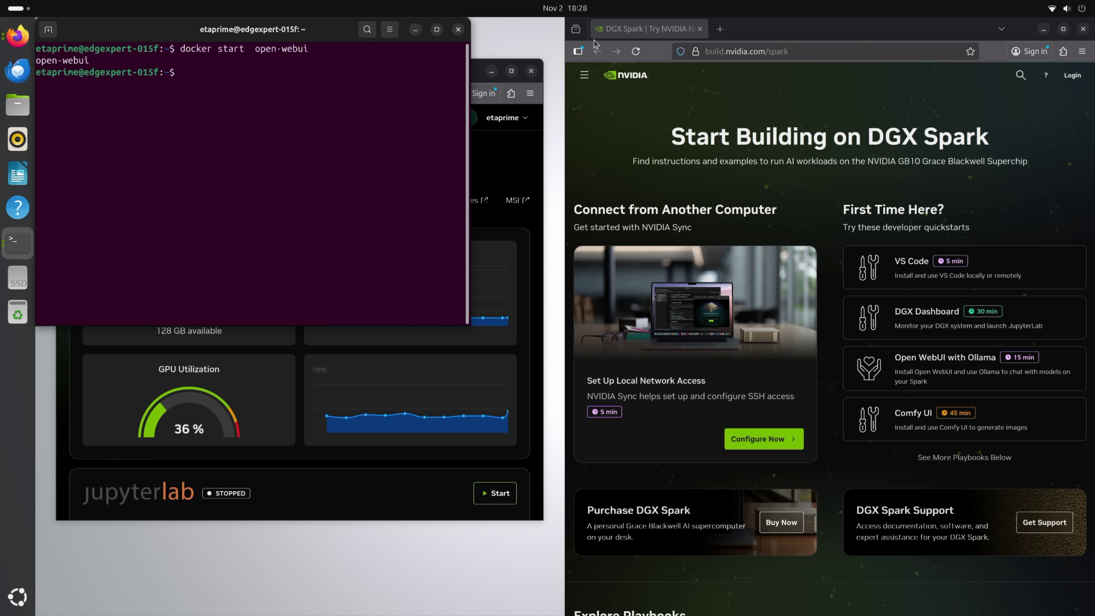
left_click(415, 28)
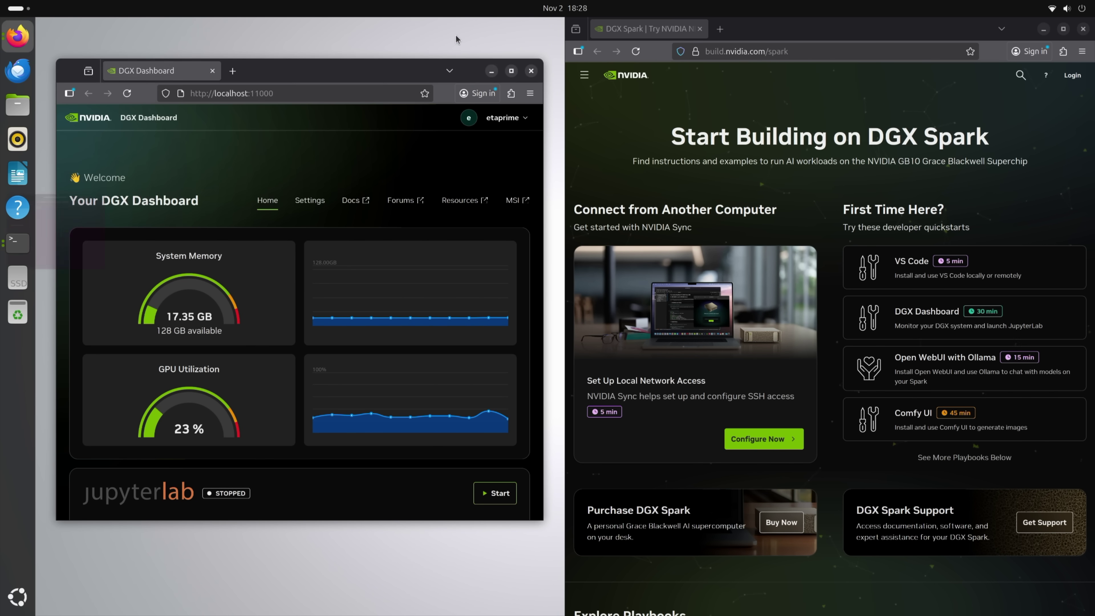
- Open Open WebUI at localhost:8080 in a new browser tab and choose the gpt-oss:20b model
left_click(719, 28)
left_click(864, 384)
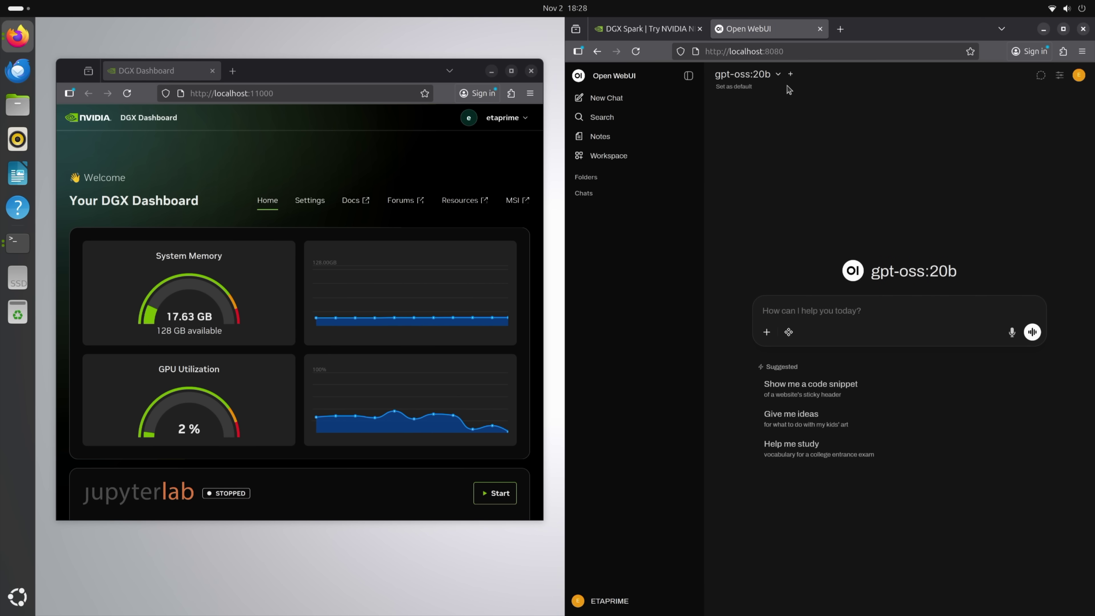
left_click(771, 76)
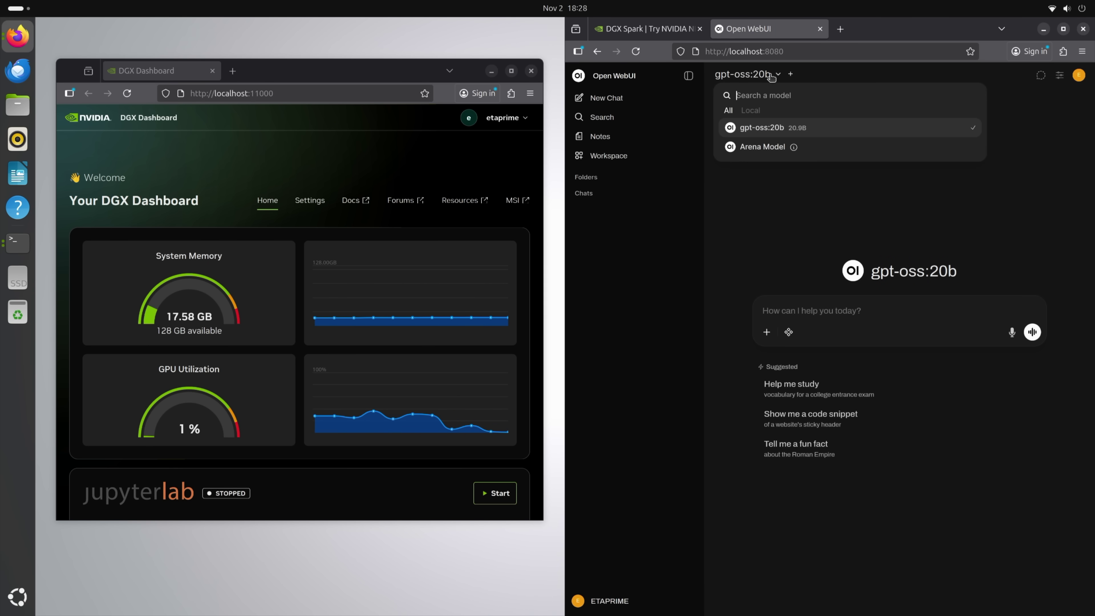
left_click(782, 135)
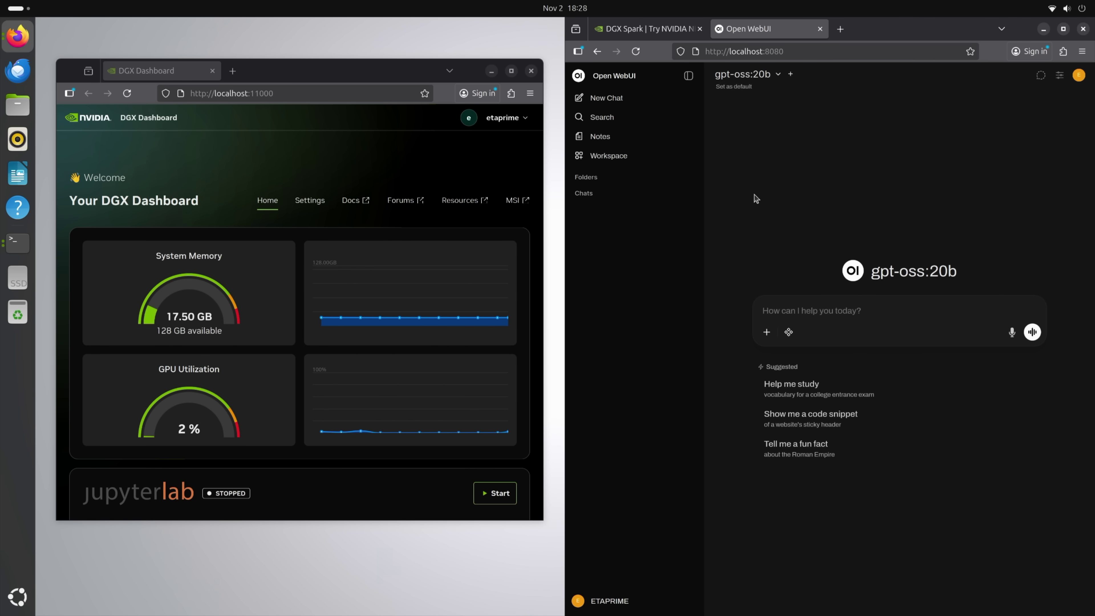
left_click(779, 74)
left_click(974, 133)
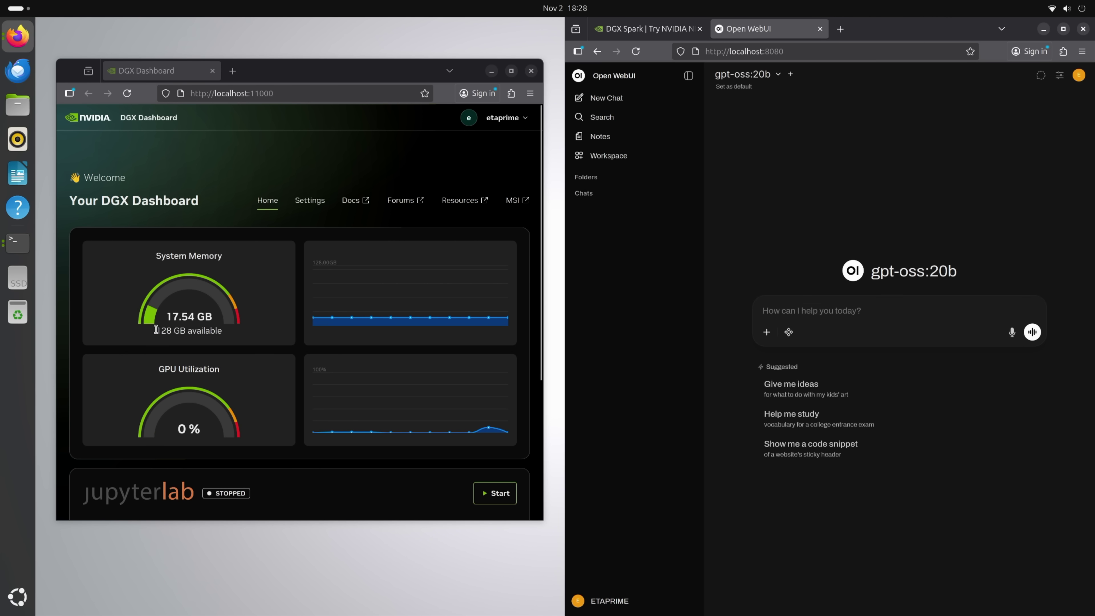
- Highlight the available system memory text on the DGX Dashboard
left_click_drag(157, 331, 226, 331)
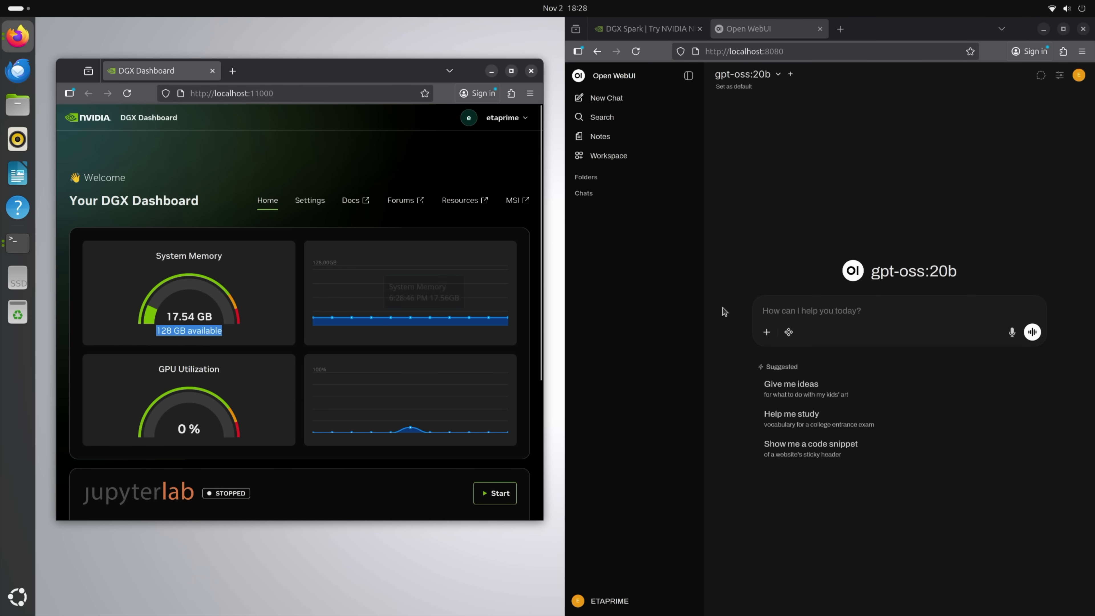
- Ask gpt-oss:20b "how are lithium batteries made" and go back to the beginning of its answer
right_click(809, 310)
left_click(837, 378)
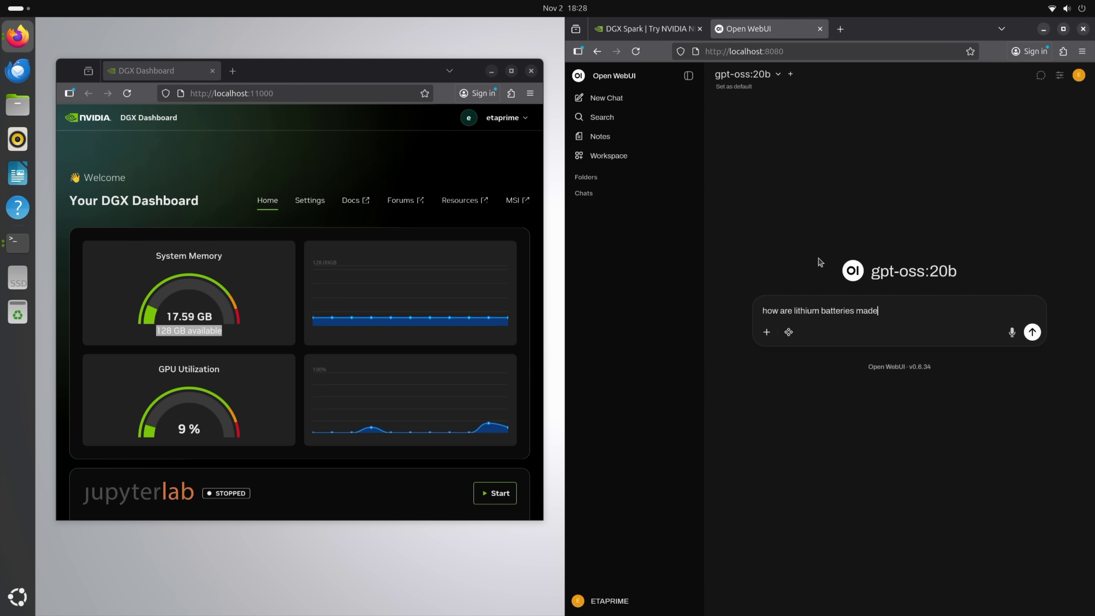
key("Return")
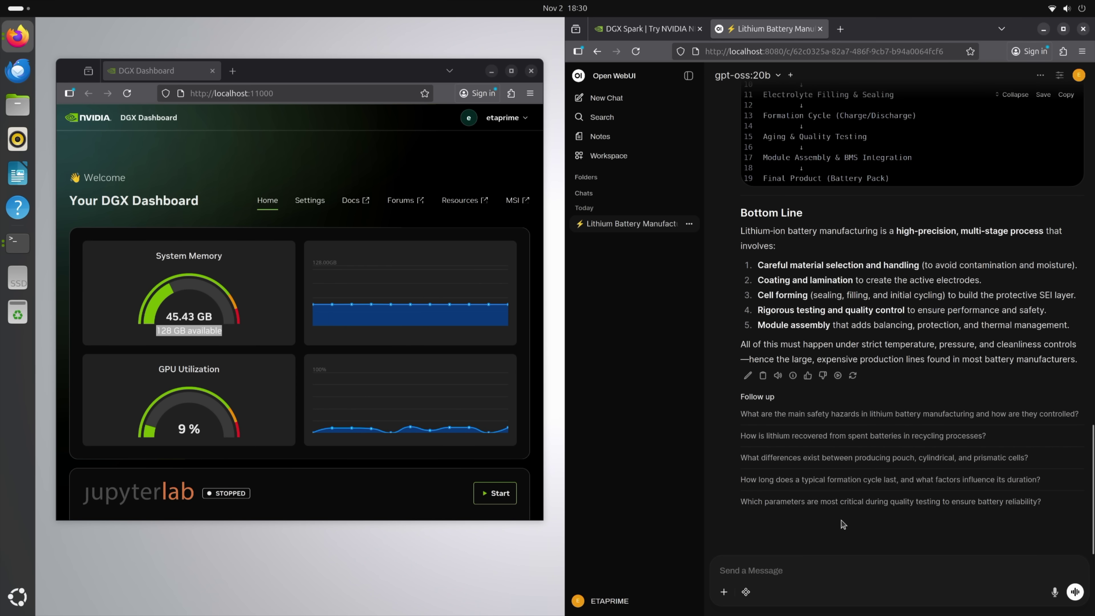
scroll(843, 520, "up", 8)
scroll(844, 520, "up", 20)
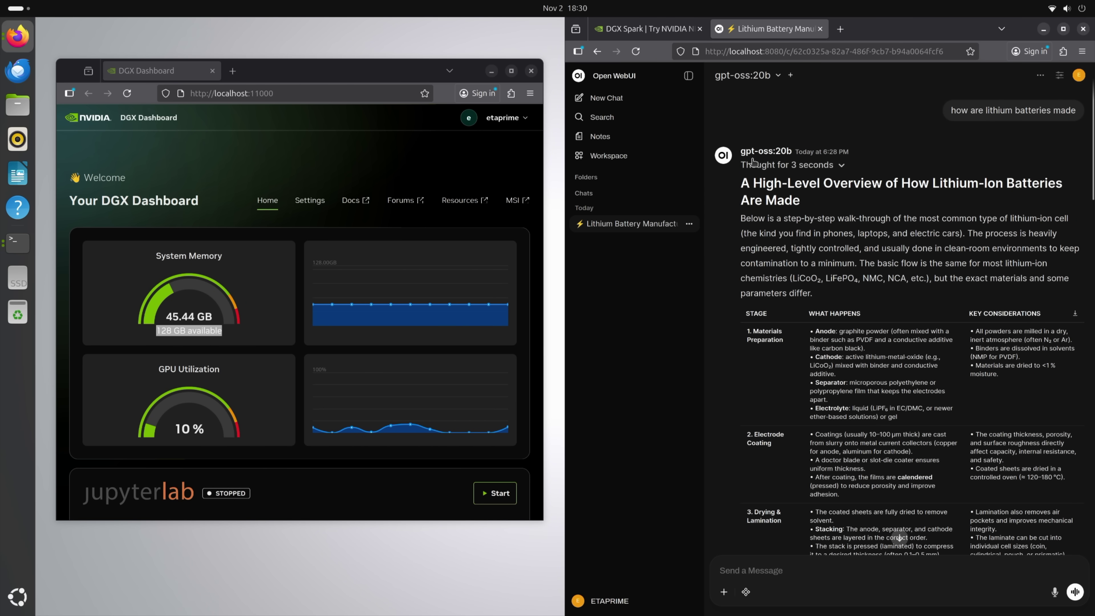
- Search the model list for gemma, leave it without choosing a model, and look through the lithium battery answer
left_click(776, 76)
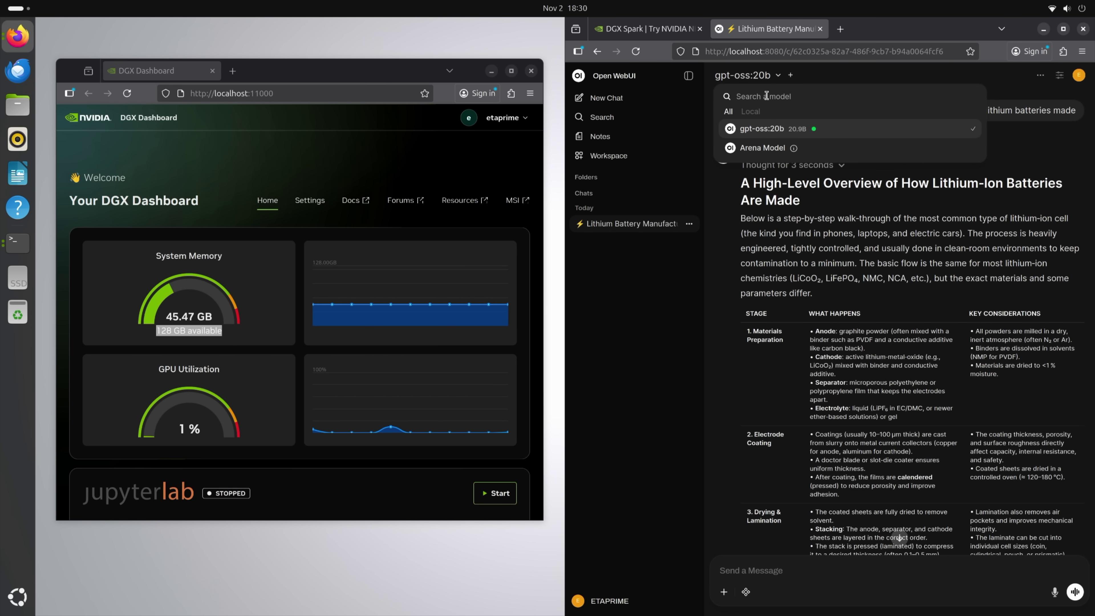
type("gemma")
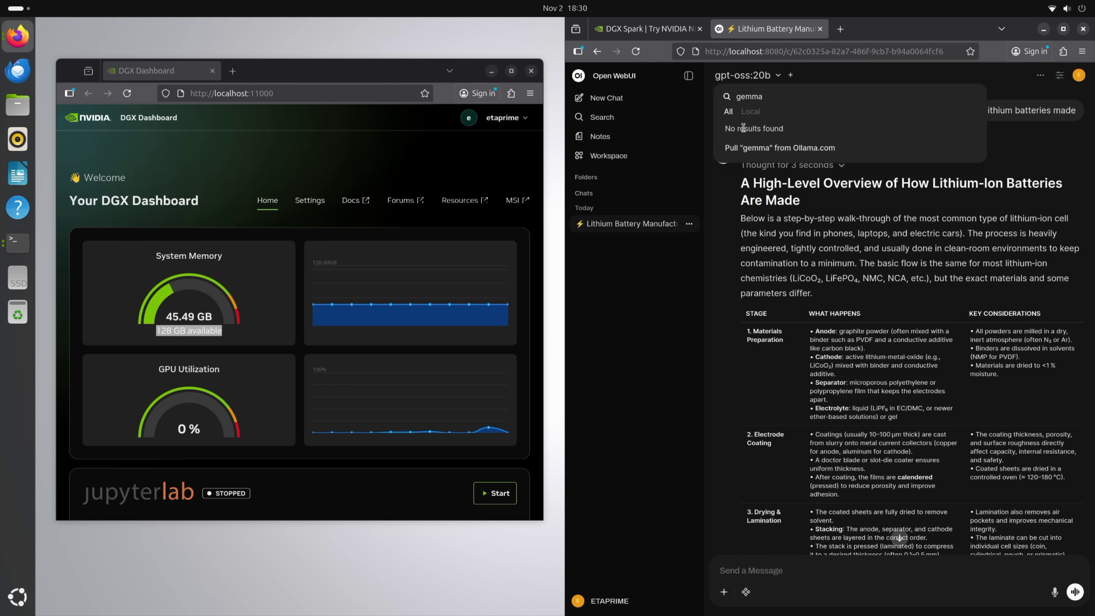
key("Escape")
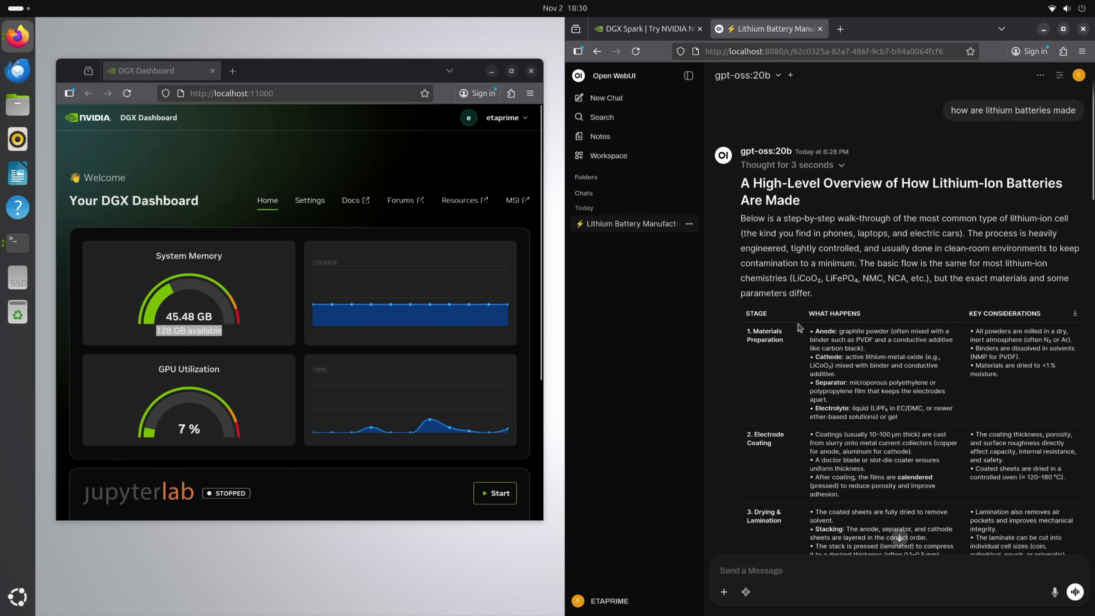
scroll(800, 329, "down", 20)
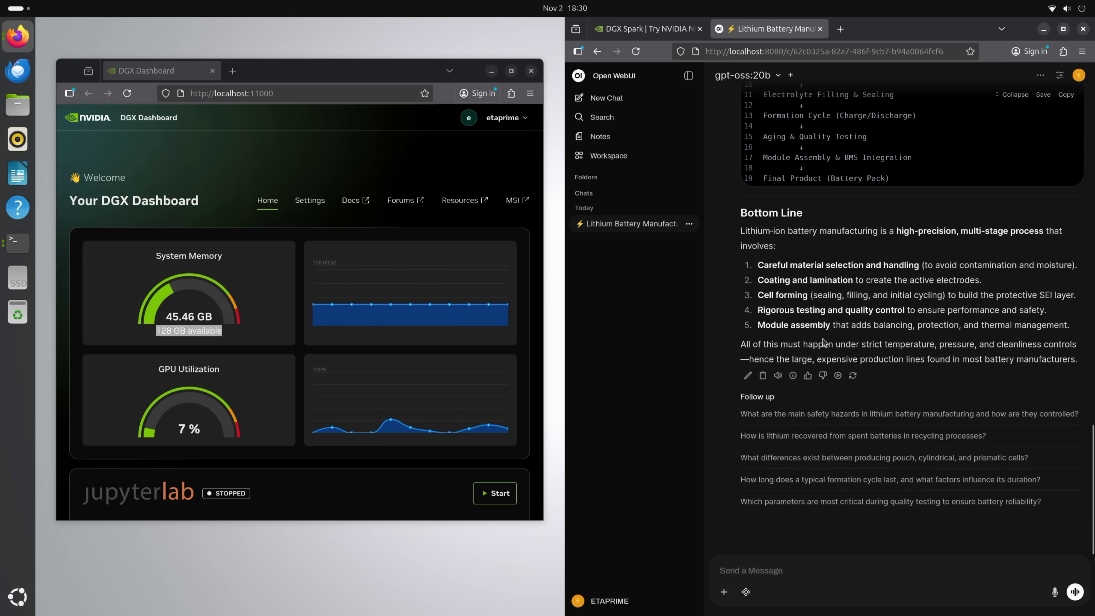
scroll(823, 342, "up", 20)
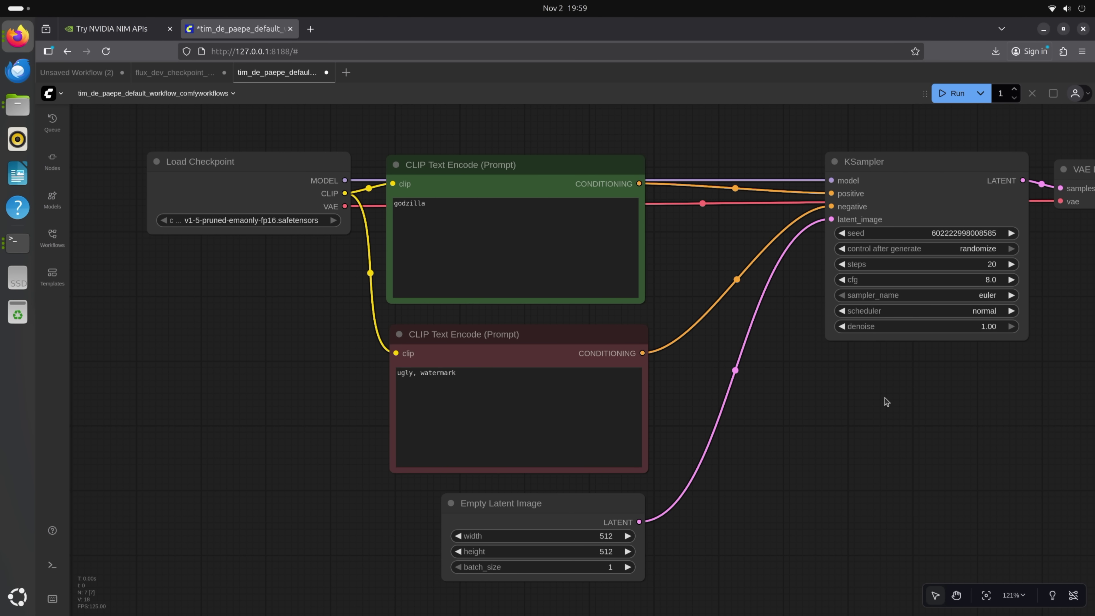
- In the ComfyUI godzilla workflow, set the Empty Latent Image node's batch_size to 10
left_click_drag(903, 411, 458, 398)
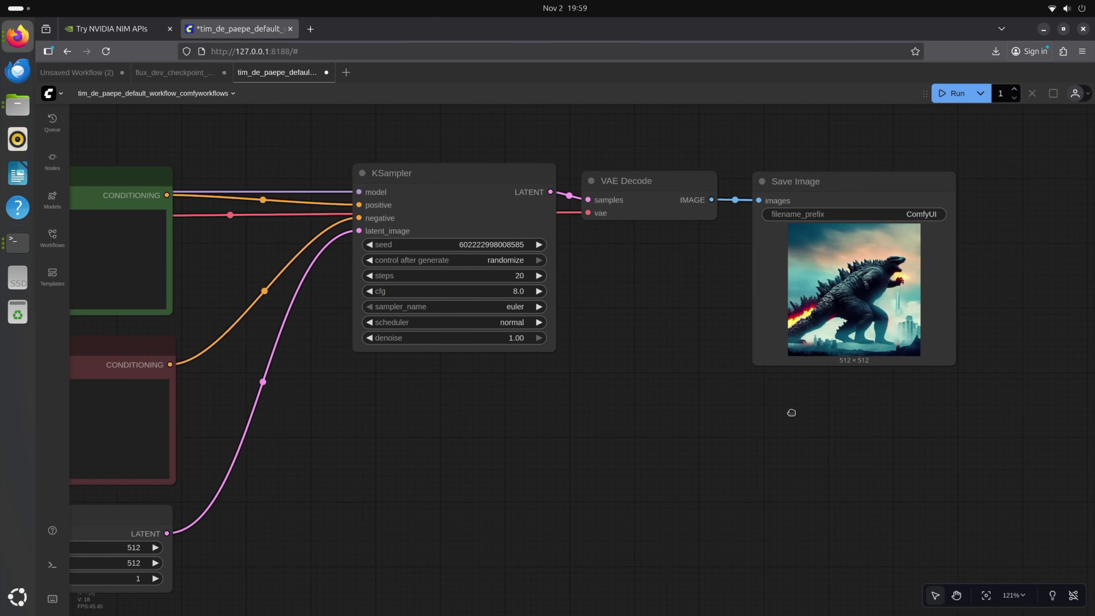
left_click_drag(836, 410, 1094, 326)
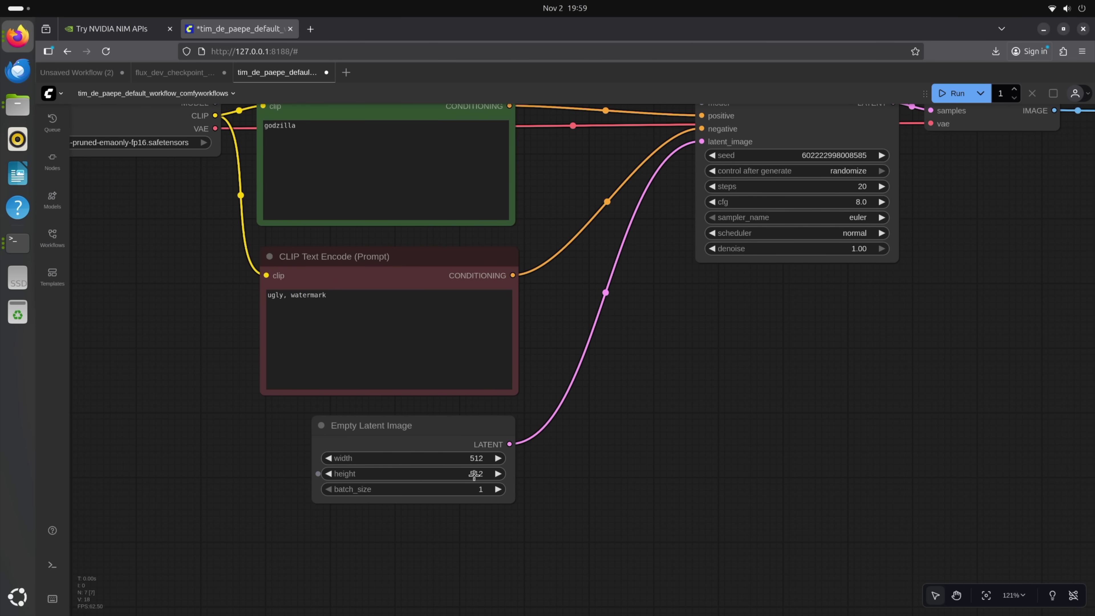
left_click(476, 491)
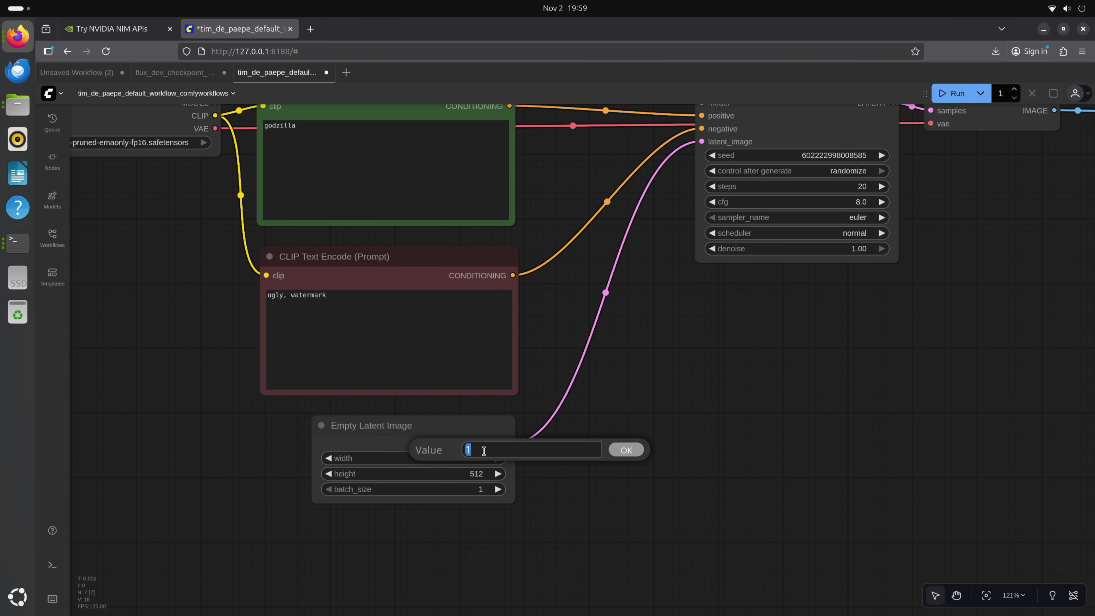
left_click(627, 451)
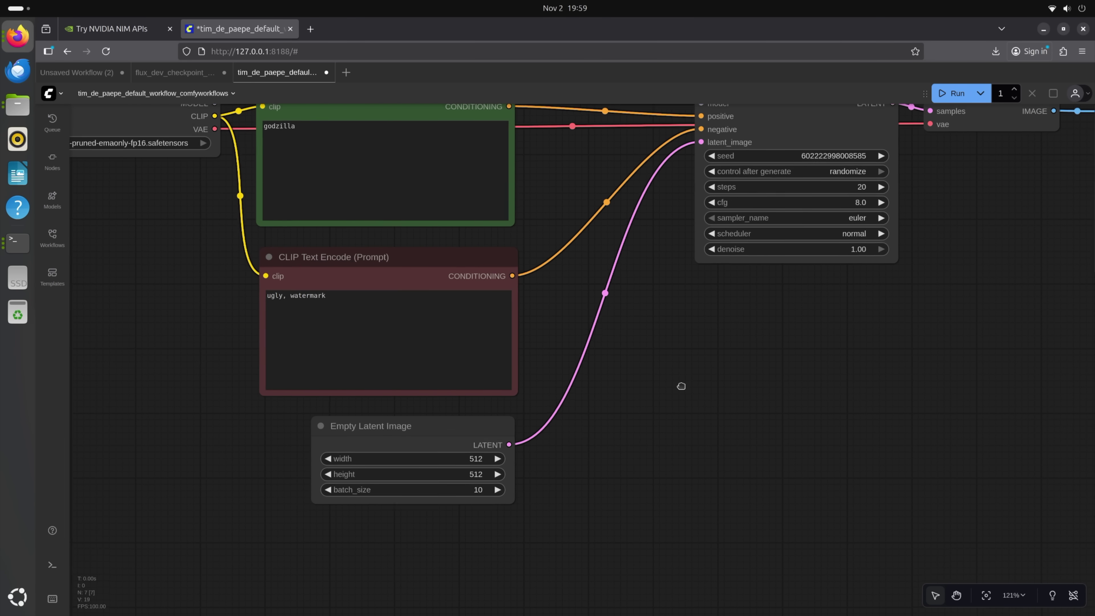
- Review the workflow nodes through to Save Image and run the godzilla workflow
scroll(631, 416, "up", 3)
scroll(873, 470, "left", 5)
scroll(872, 471, "right", 5)
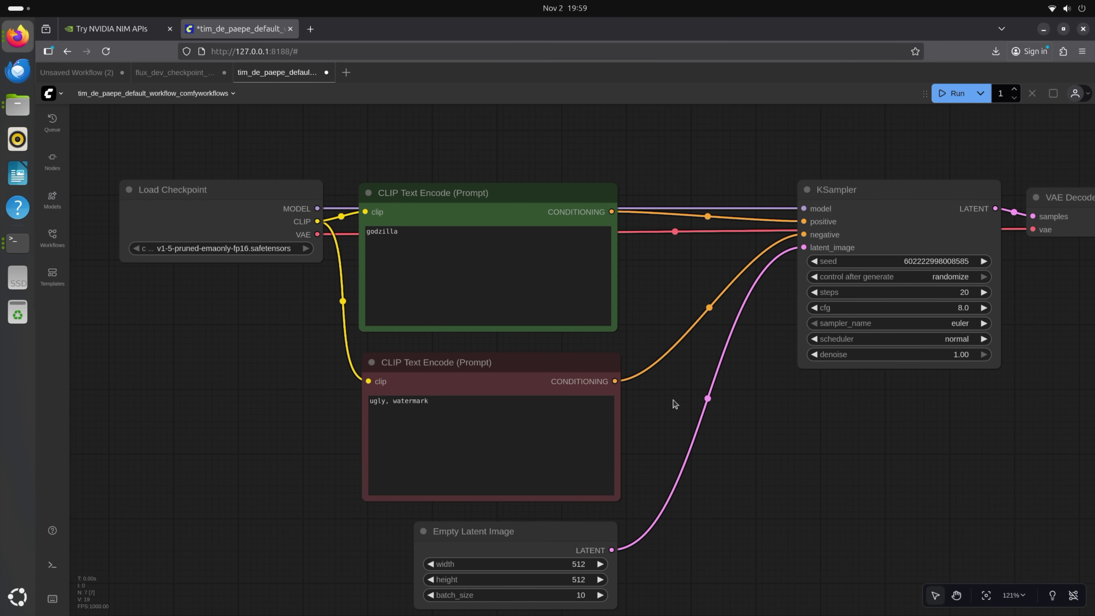
scroll(777, 466, "right", 10)
scroll(694, 428, "up", 2)
scroll(699, 435, "down", 1)
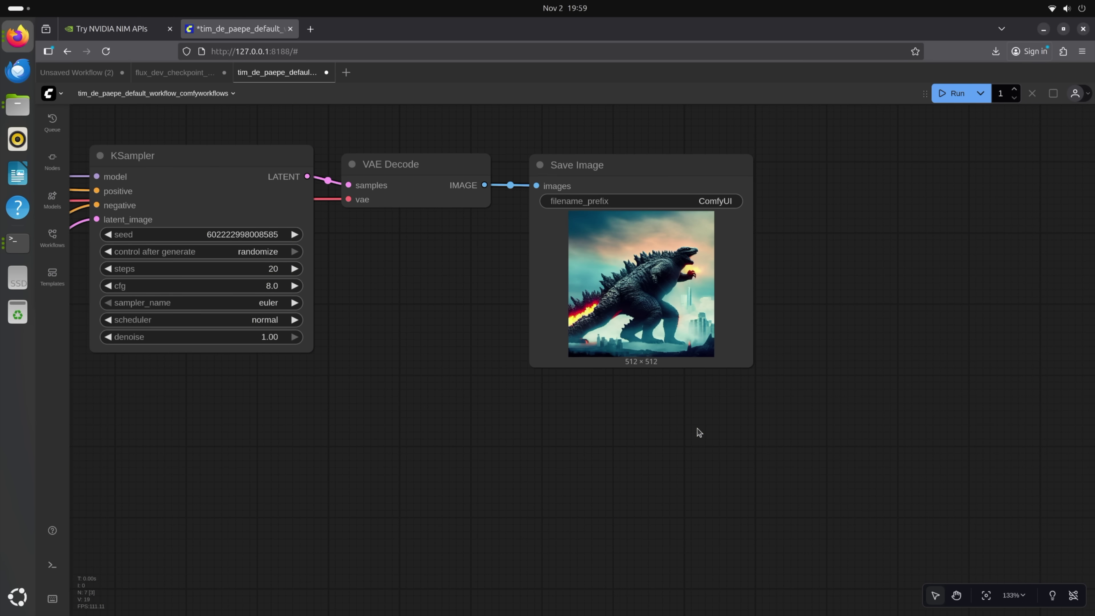
scroll(884, 397, "down", 2)
left_click(952, 93)
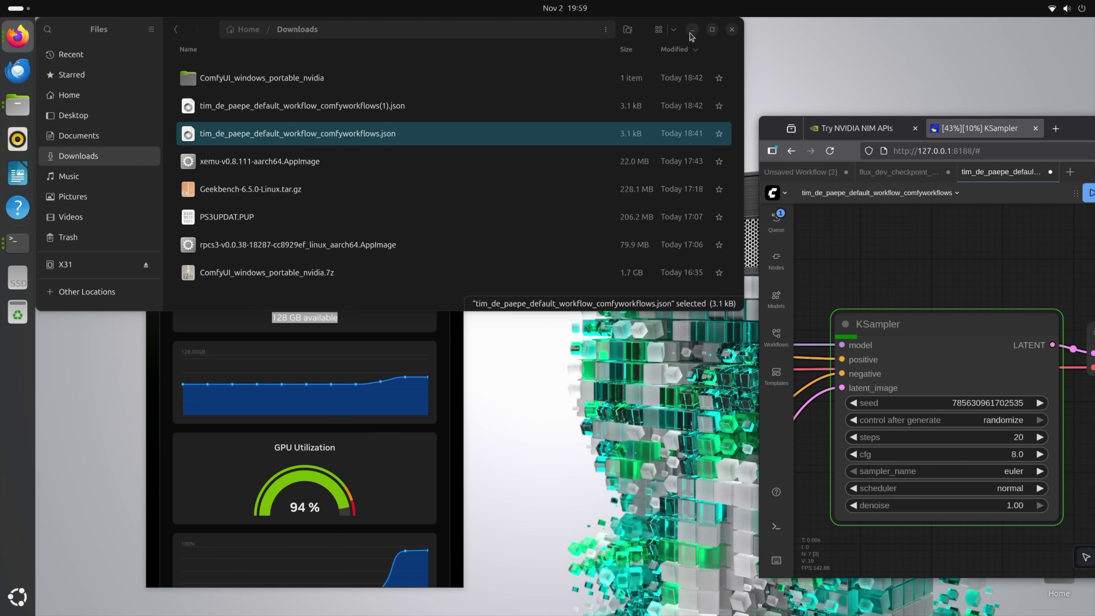
- Minimize the Files window, place the DGX Dashboard beside ComfyUI tiled on half the screen, and bring the Save Image node into view
left_click(692, 29)
left_click_drag(342, 175, 350, 100)
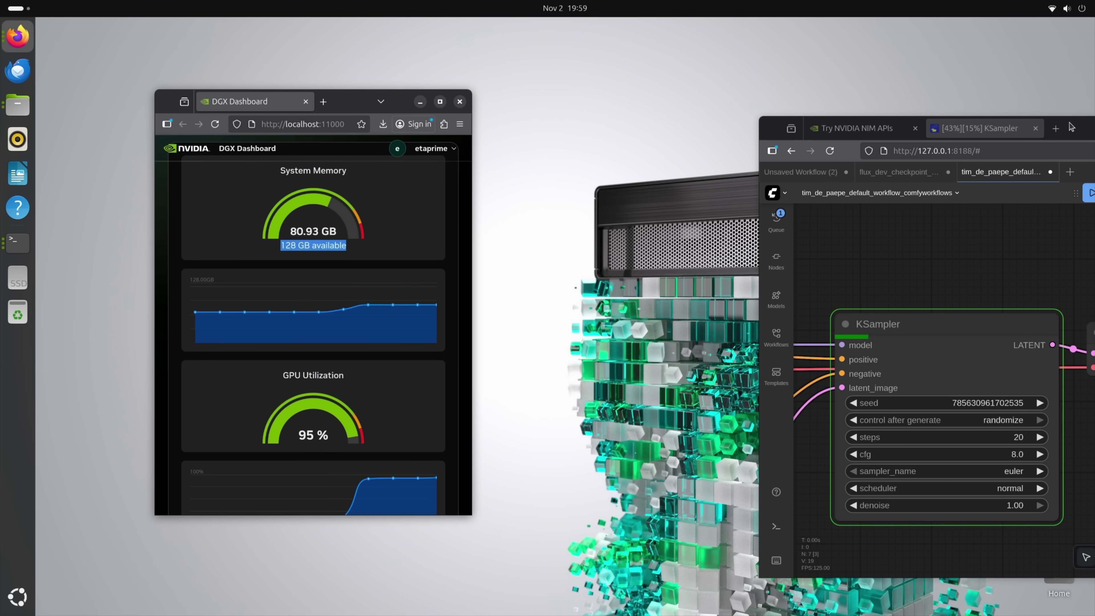
left_click_drag(1073, 128, 1094, 142)
left_click(949, 395)
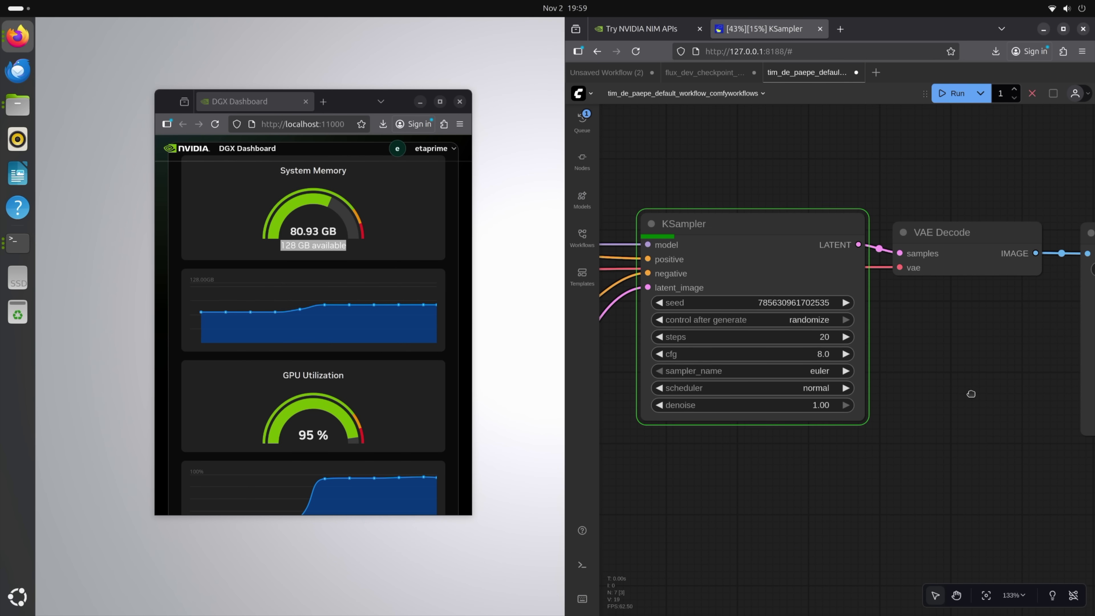
left_click_drag(949, 395, 656, 362)
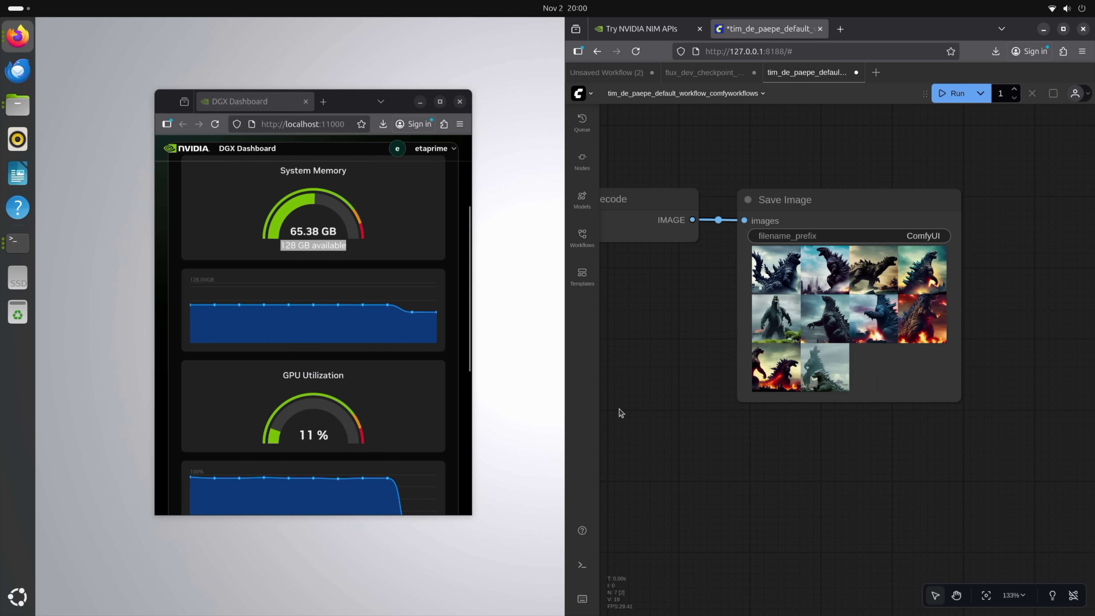
- Enlarge the second generated godzilla image in the Save Image node and page repeatedly through the batch
left_click(832, 269)
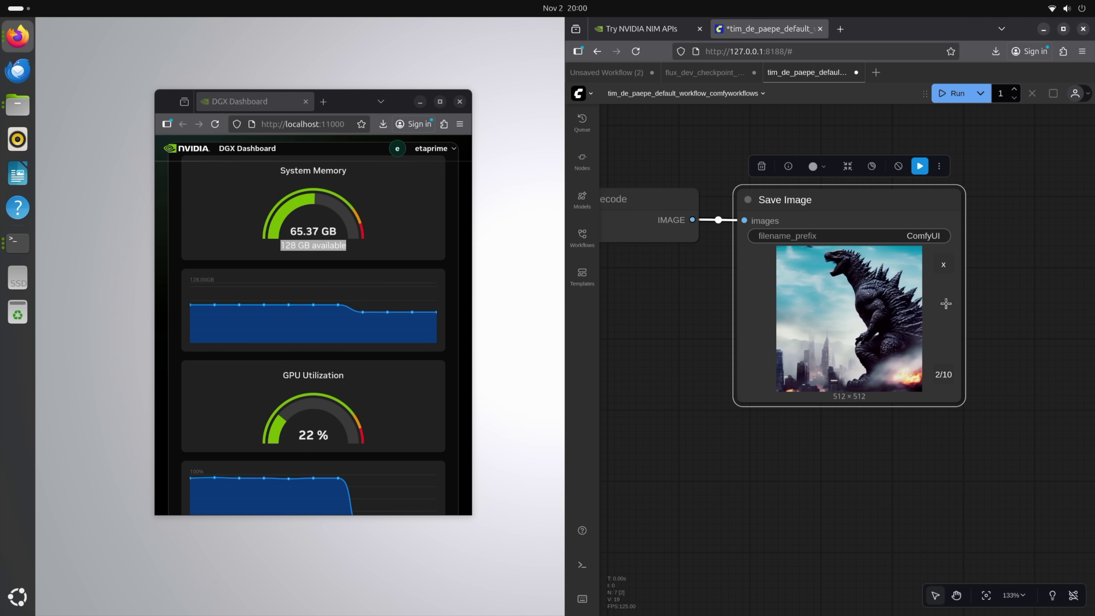
left_click(942, 326)
left_click(942, 326)
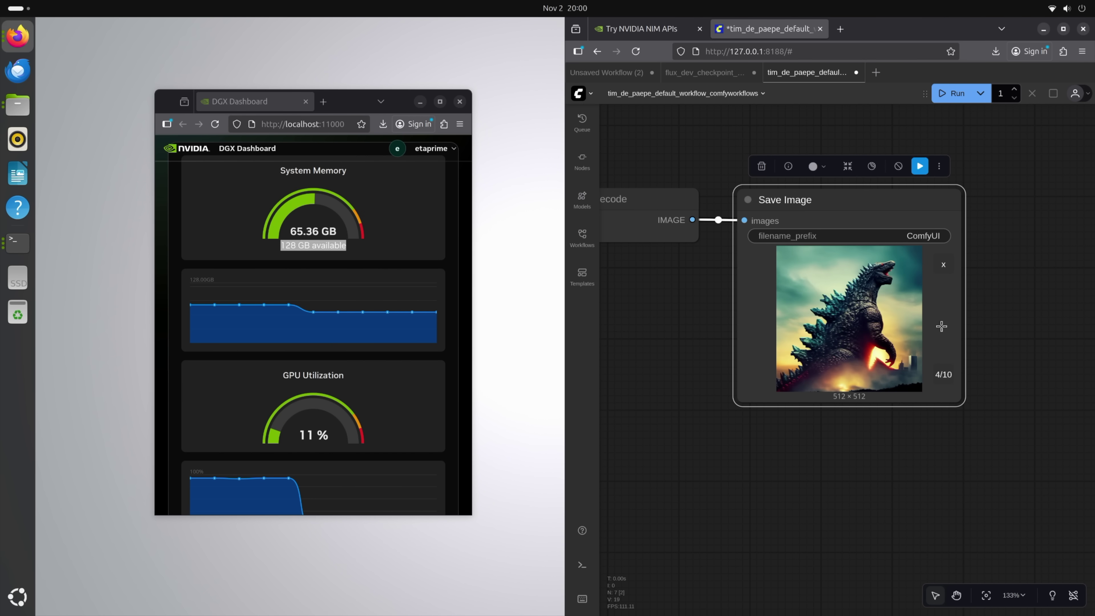
left_click(942, 327)
left_click(942, 326)
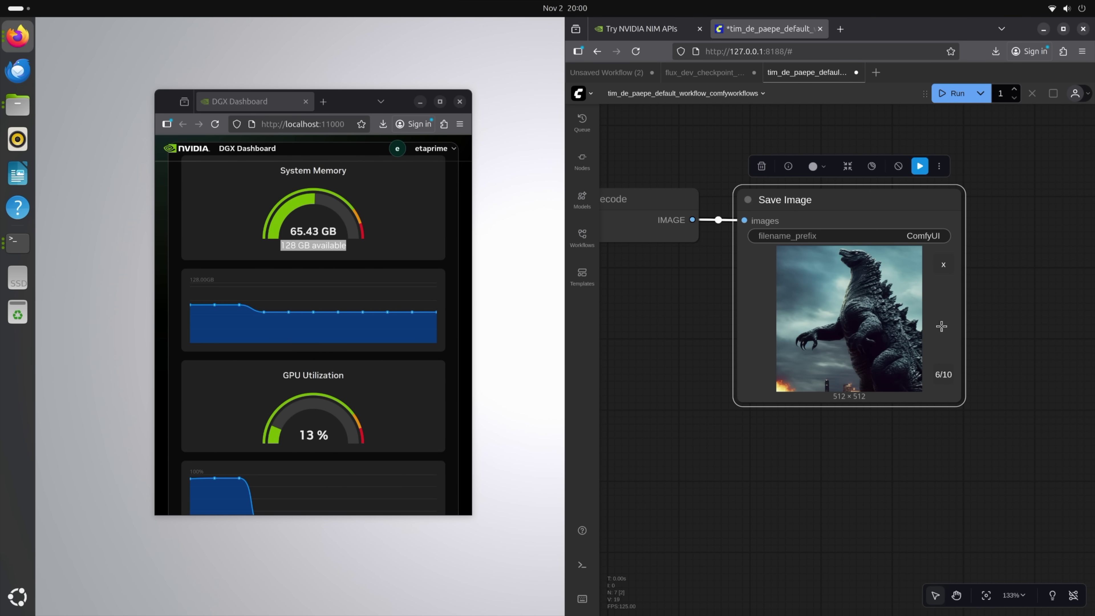
left_click(942, 327)
left_click(941, 327)
left_click(941, 327)
left_click(942, 326)
left_click(941, 327)
left_click(942, 327)
left_click(942, 327)
left_click(942, 326)
left_click(941, 327)
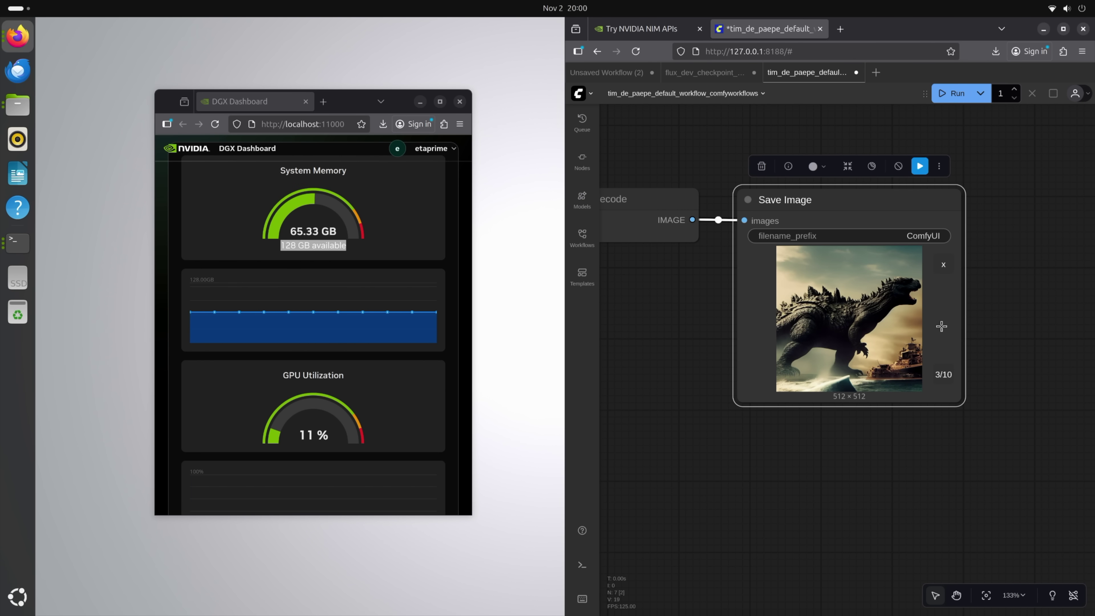
left_click(942, 326)
left_click(942, 327)
left_click(941, 326)
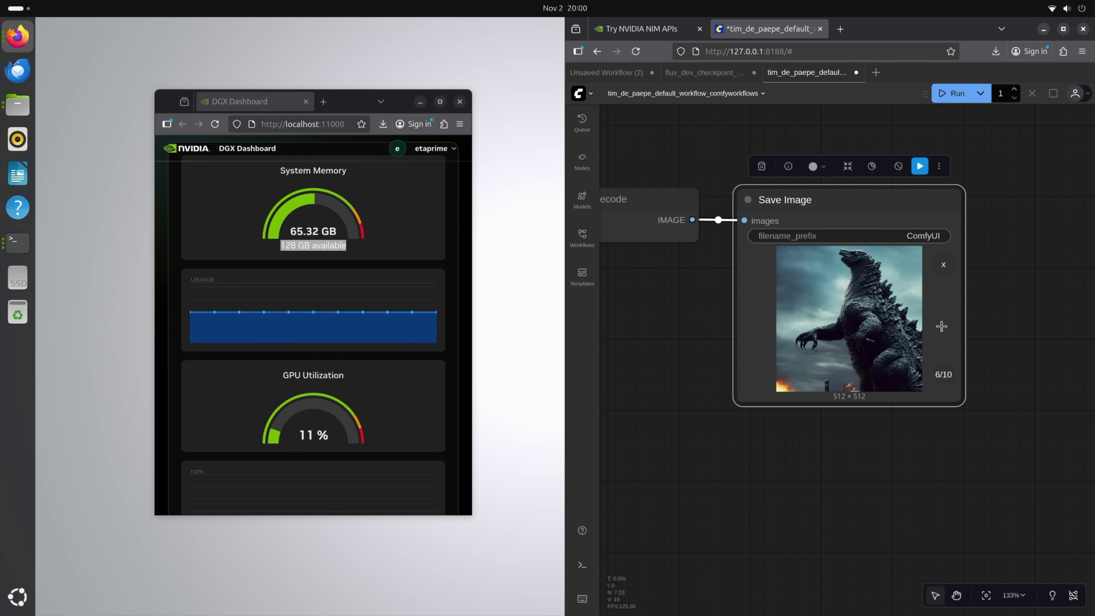
left_click(941, 327)
left_click(942, 327)
left_click(942, 327)
left_click(942, 327)
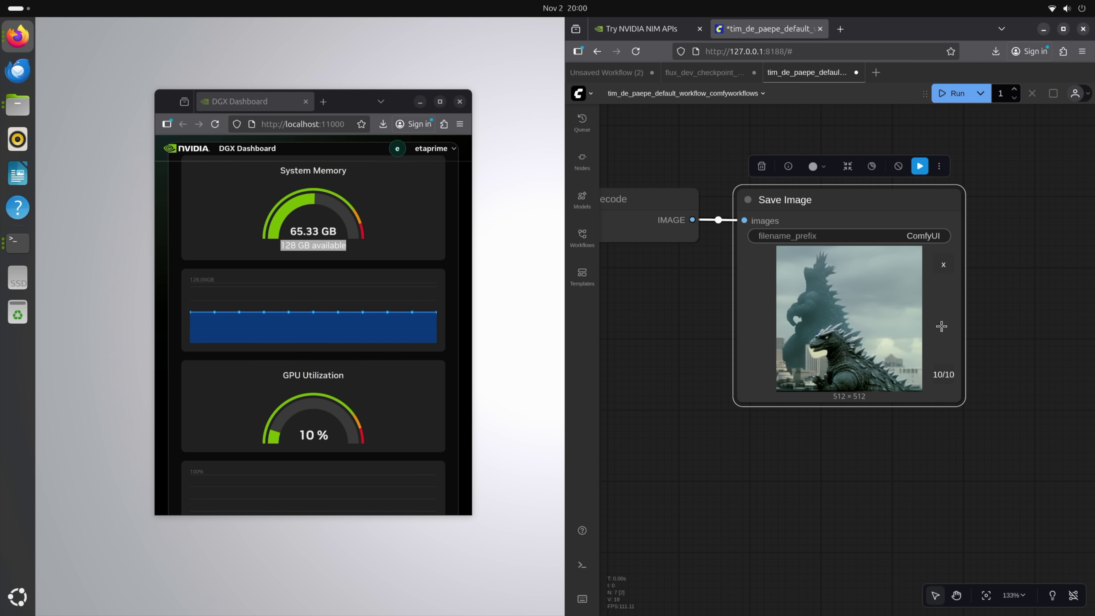
left_click(942, 327)
left_click(942, 326)
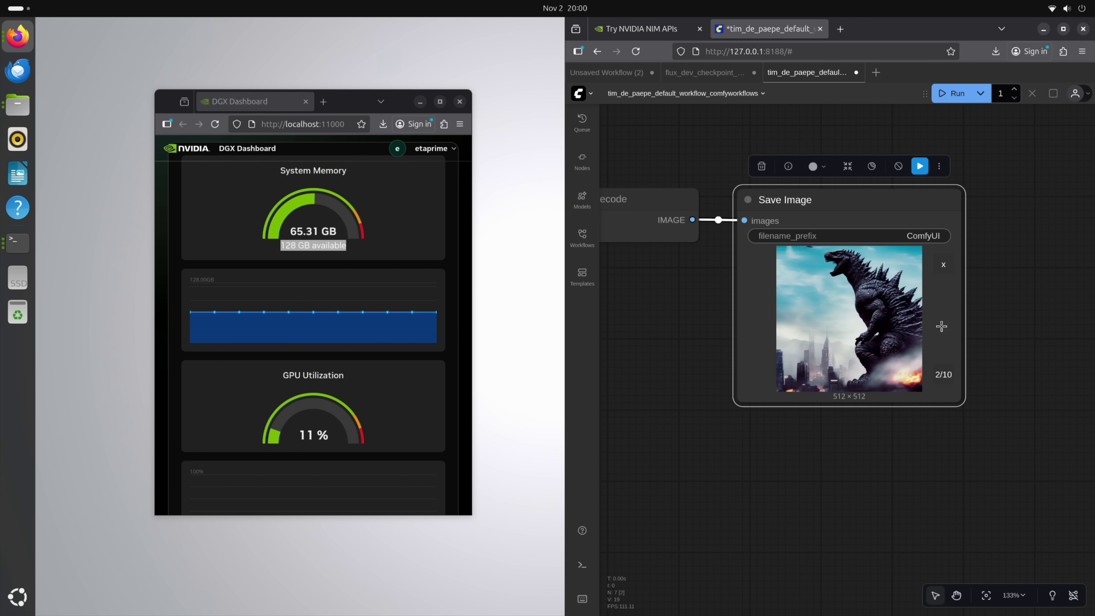
left_click(942, 326)
left_click(942, 327)
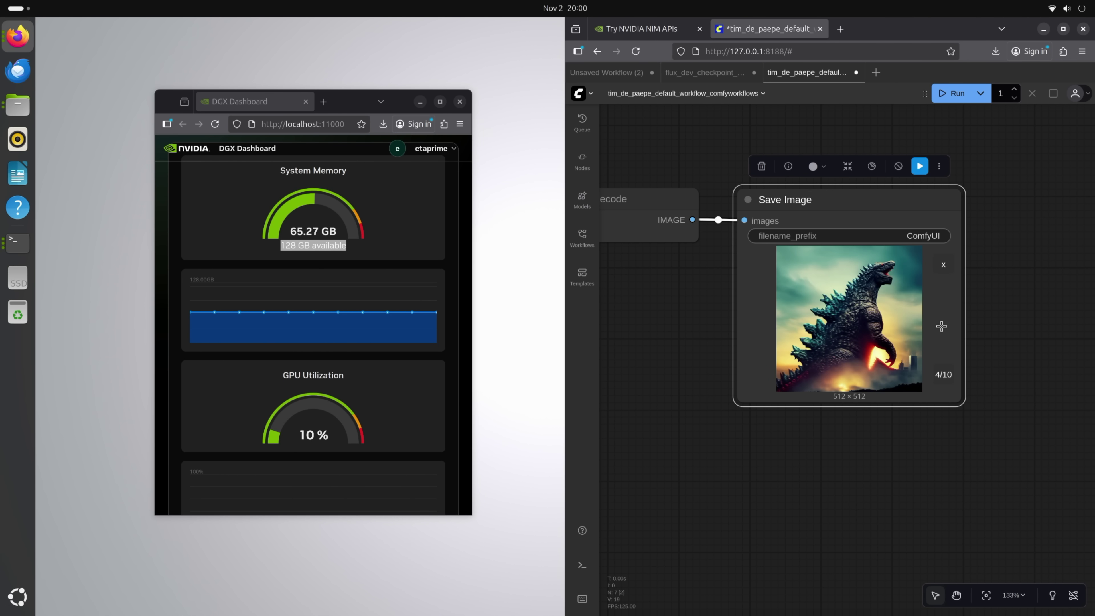
left_click(942, 326)
left_click(941, 326)
left_click(941, 327)
left_click(941, 327)
left_click(942, 327)
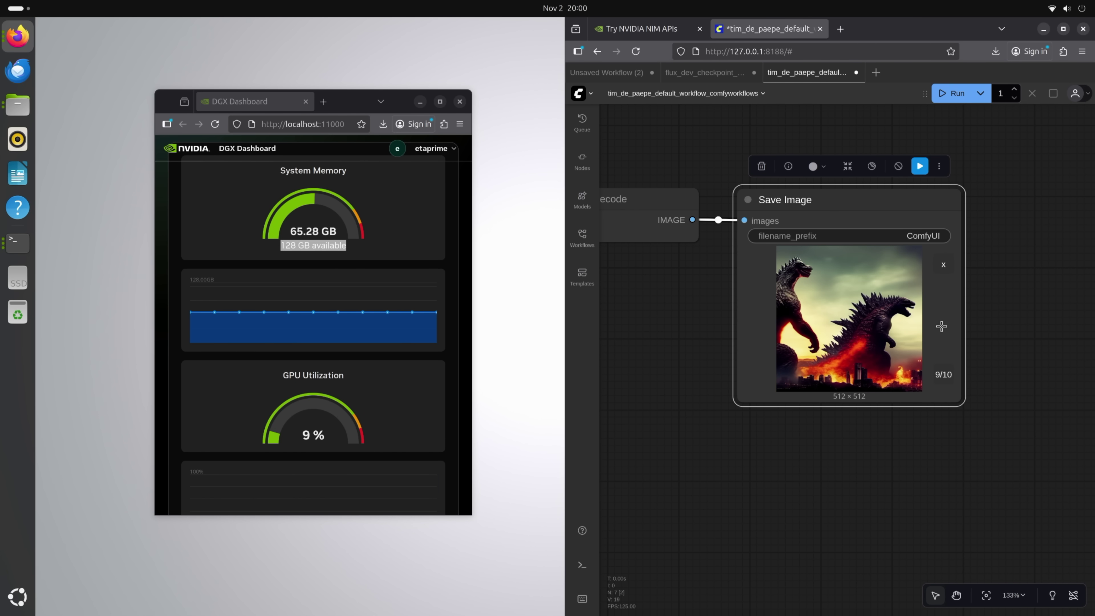
left_click(942, 326)
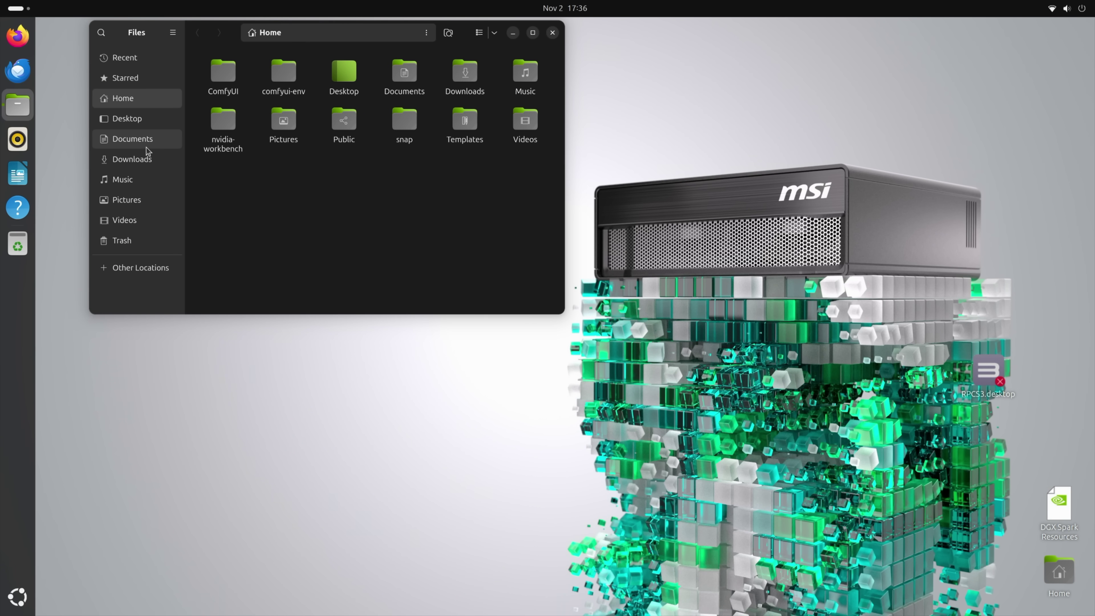
- Launch the RPCS3 AppImage from the Downloads folder and open its GPU settings
left_click(136, 161)
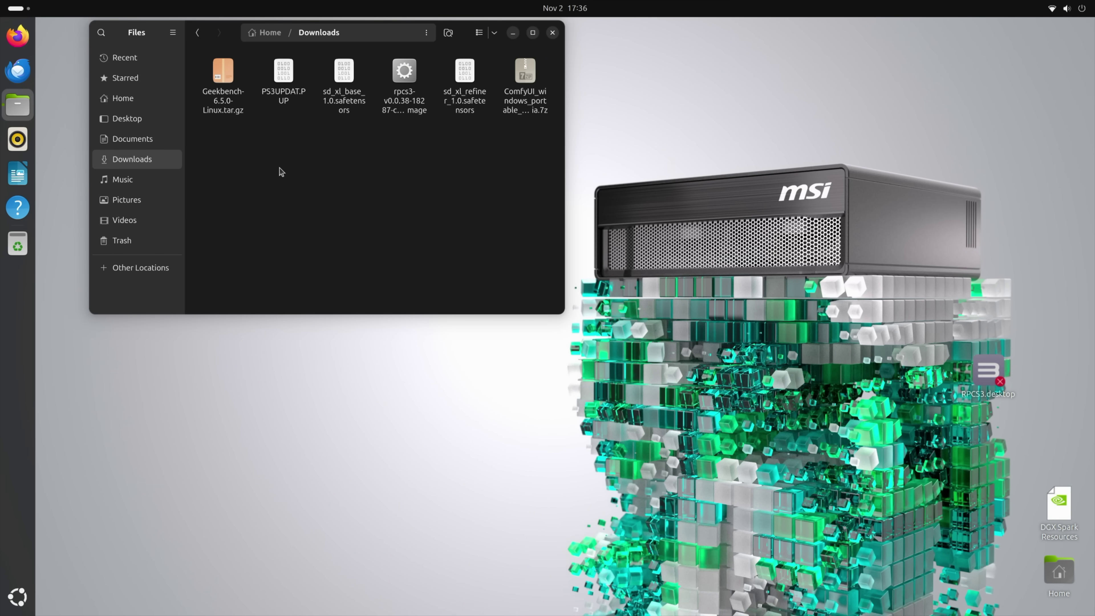
left_click(405, 81)
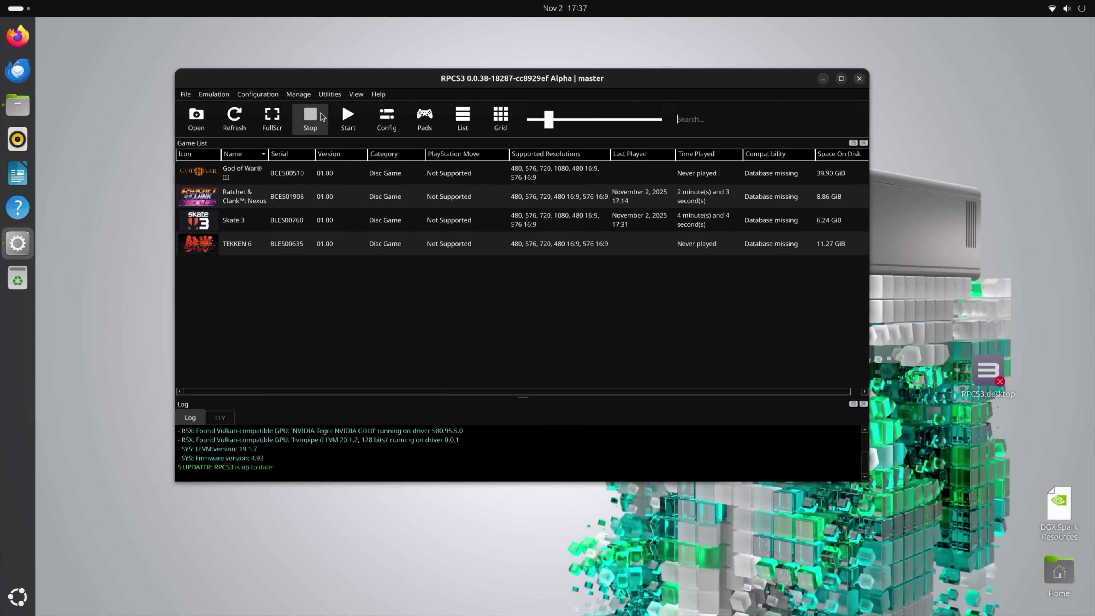
left_click(221, 97)
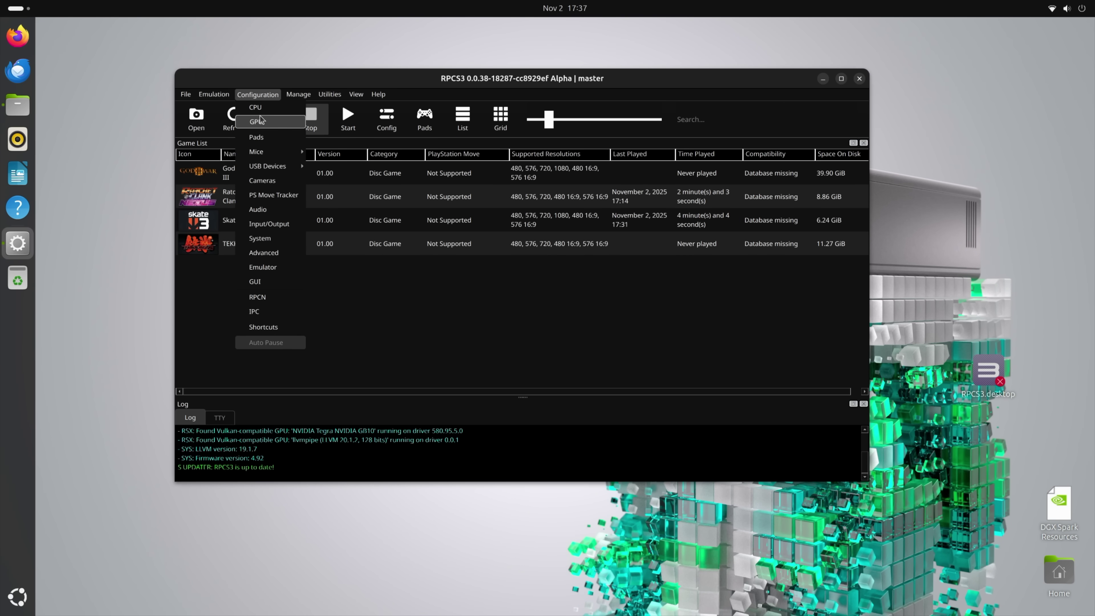
key("Escape")
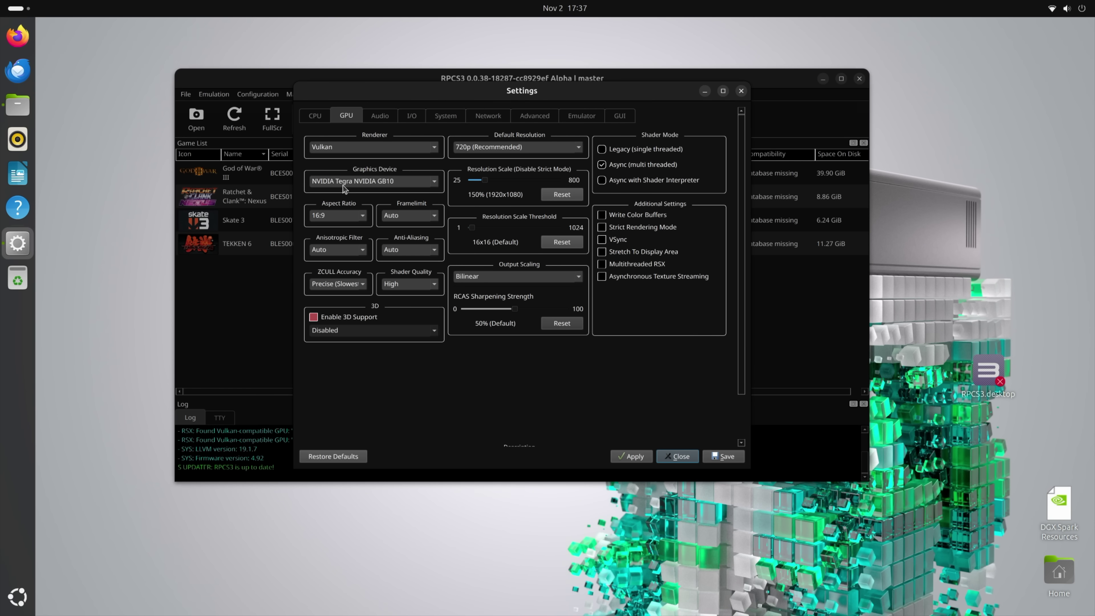
- Choose NVIDIA Tegra NVIDIA GB10 as the graphics device and save the emulator settings
left_click(375, 186)
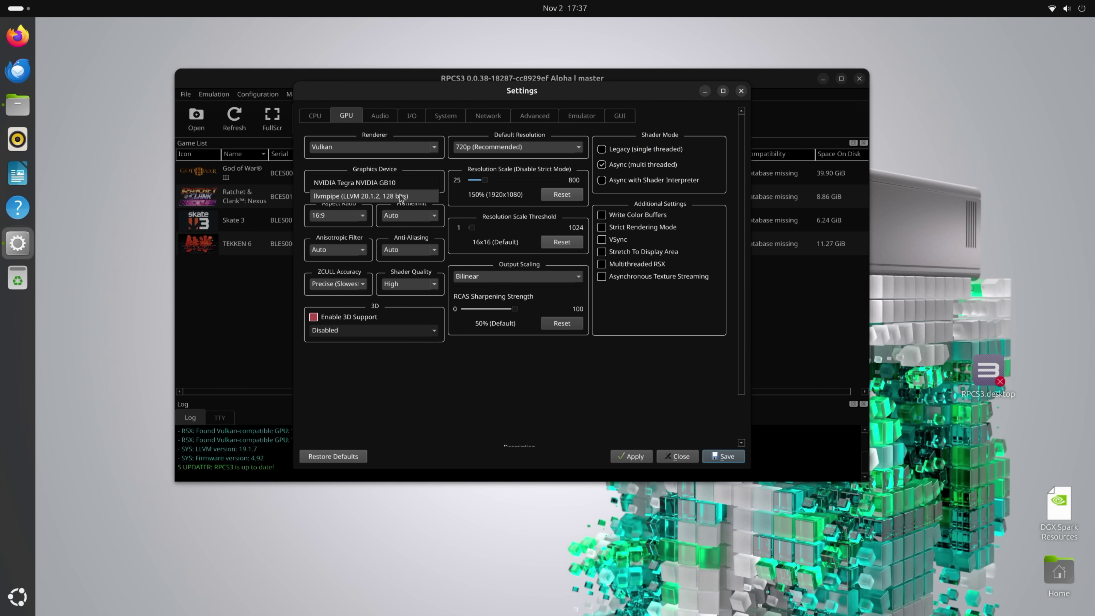
left_click(401, 187)
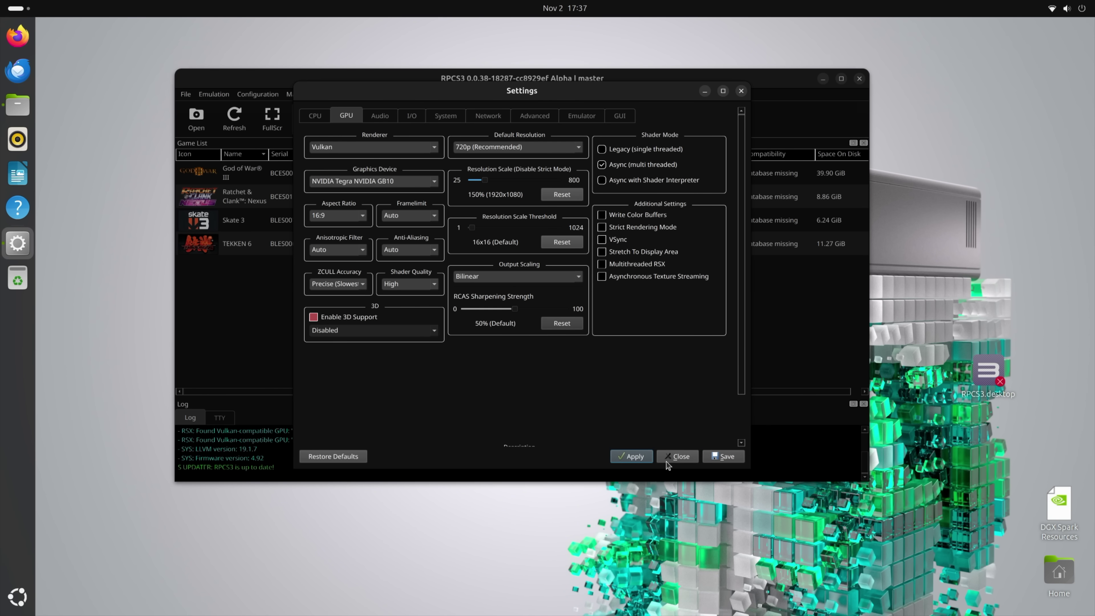
left_click(725, 456)
- Boot Skate 3 from the game list, reposition its game window and maximize it
left_click(240, 221)
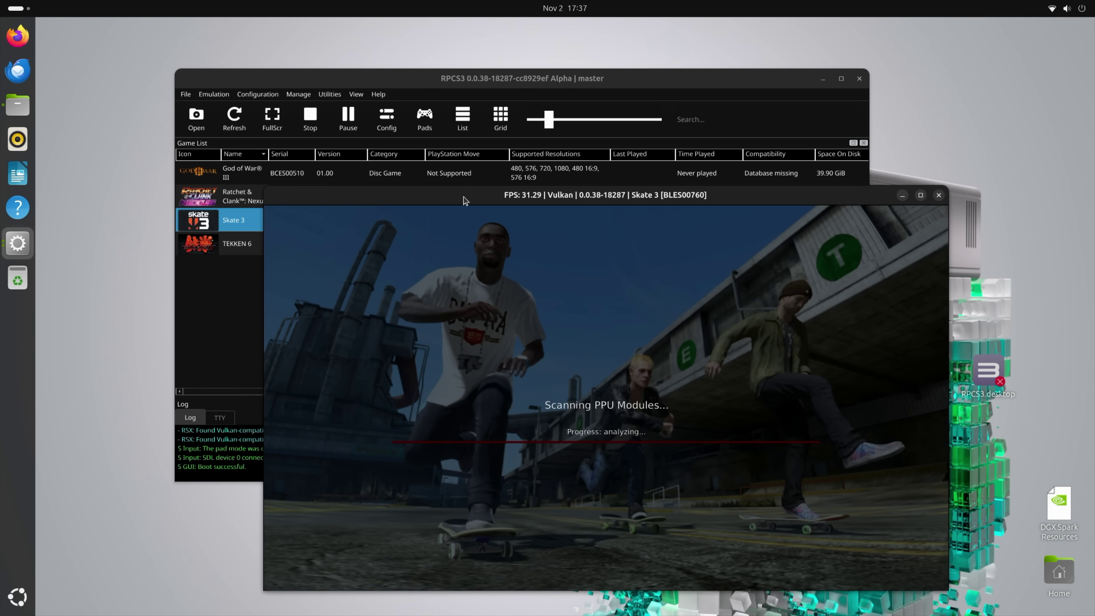
left_click_drag(465, 199, 362, 82)
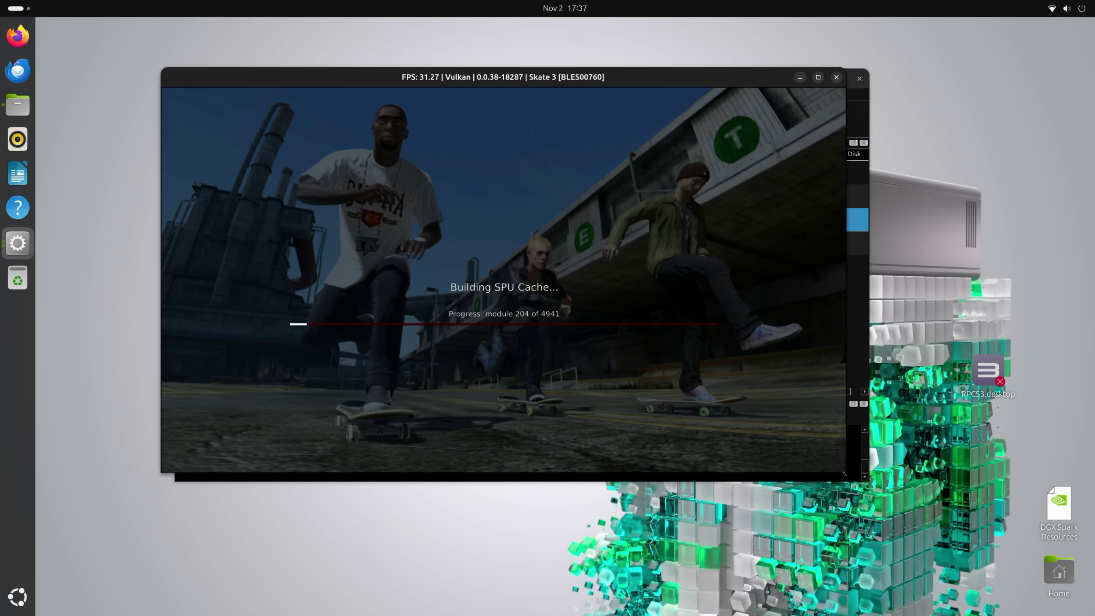
left_click(818, 79)
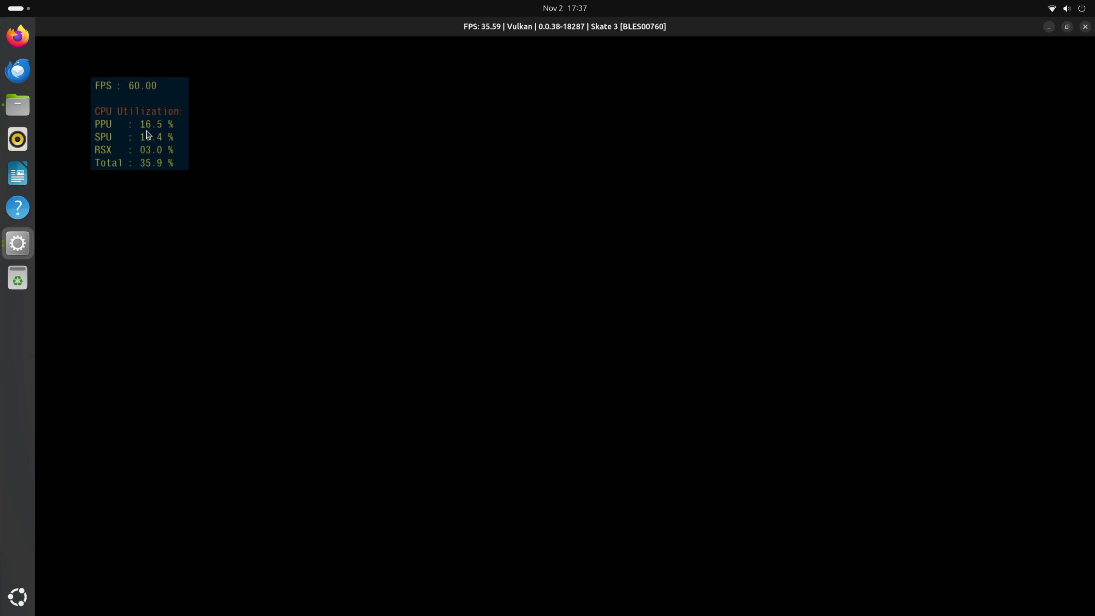